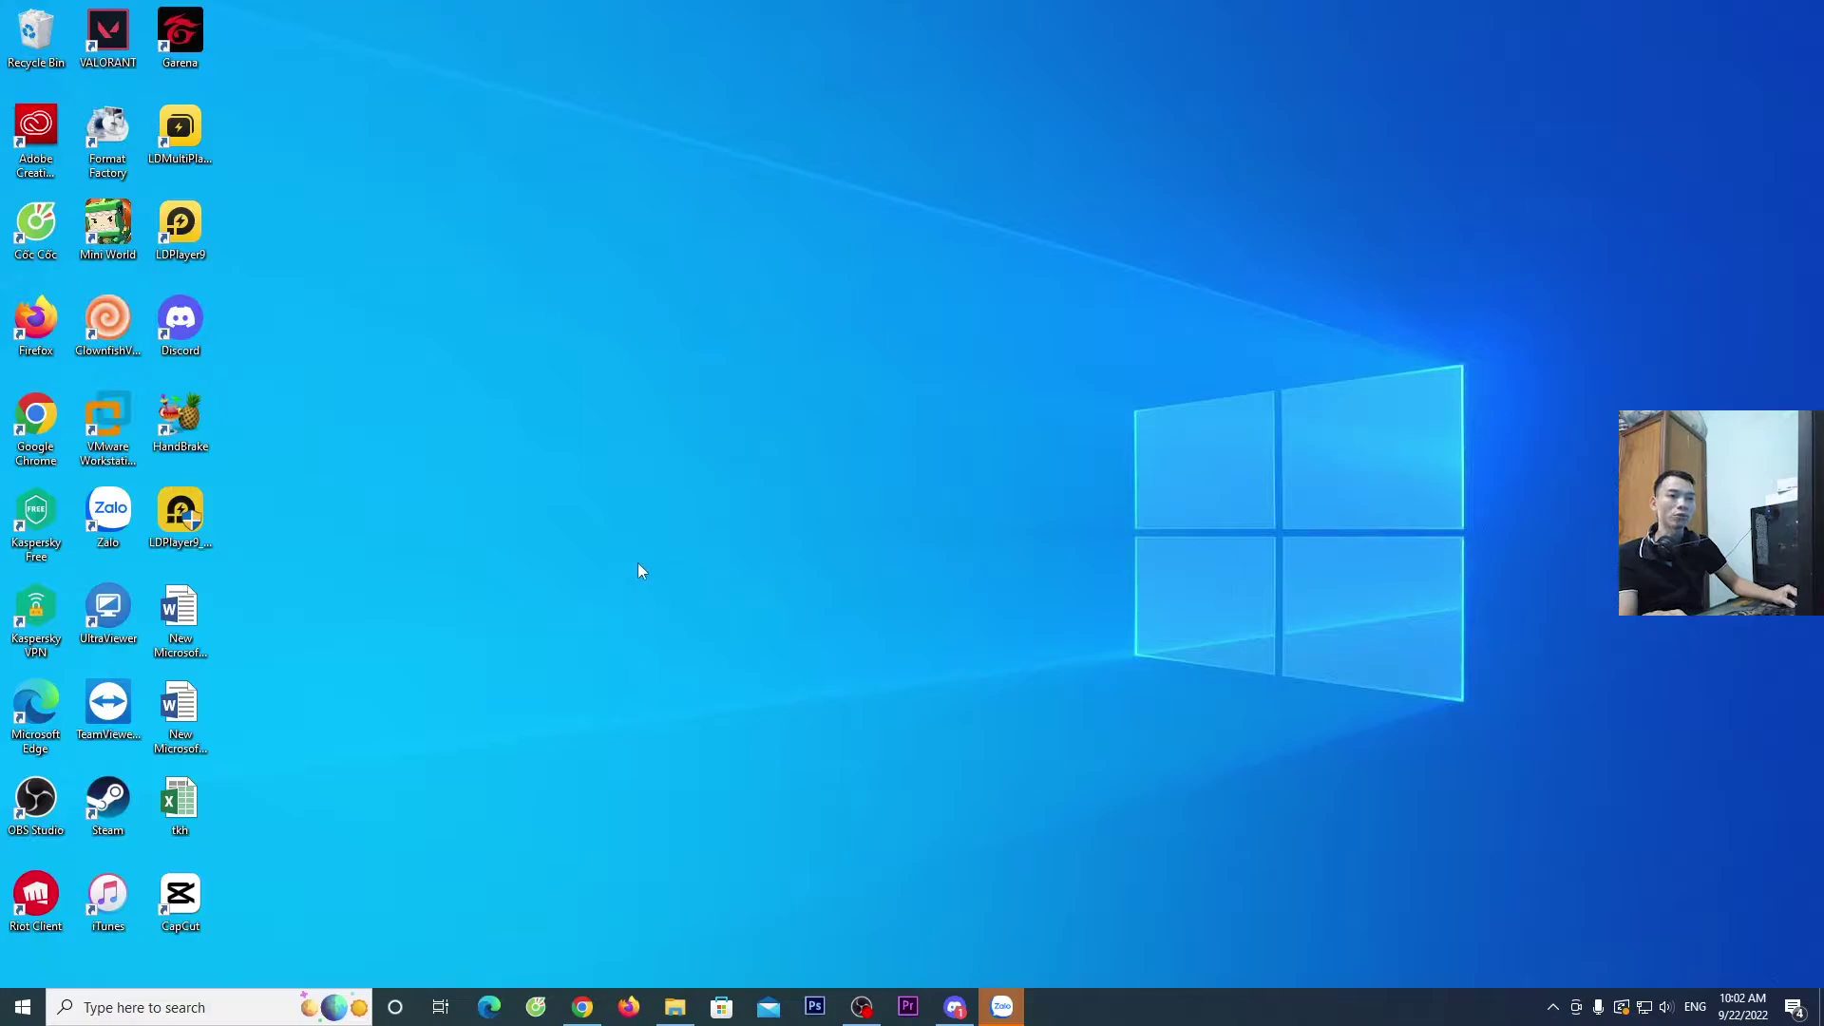
# - Bring up the GoPlay login page in Chrome and go to 'Đăng ký tài khoản GoPlay'
pyautogui.click(583, 1009)
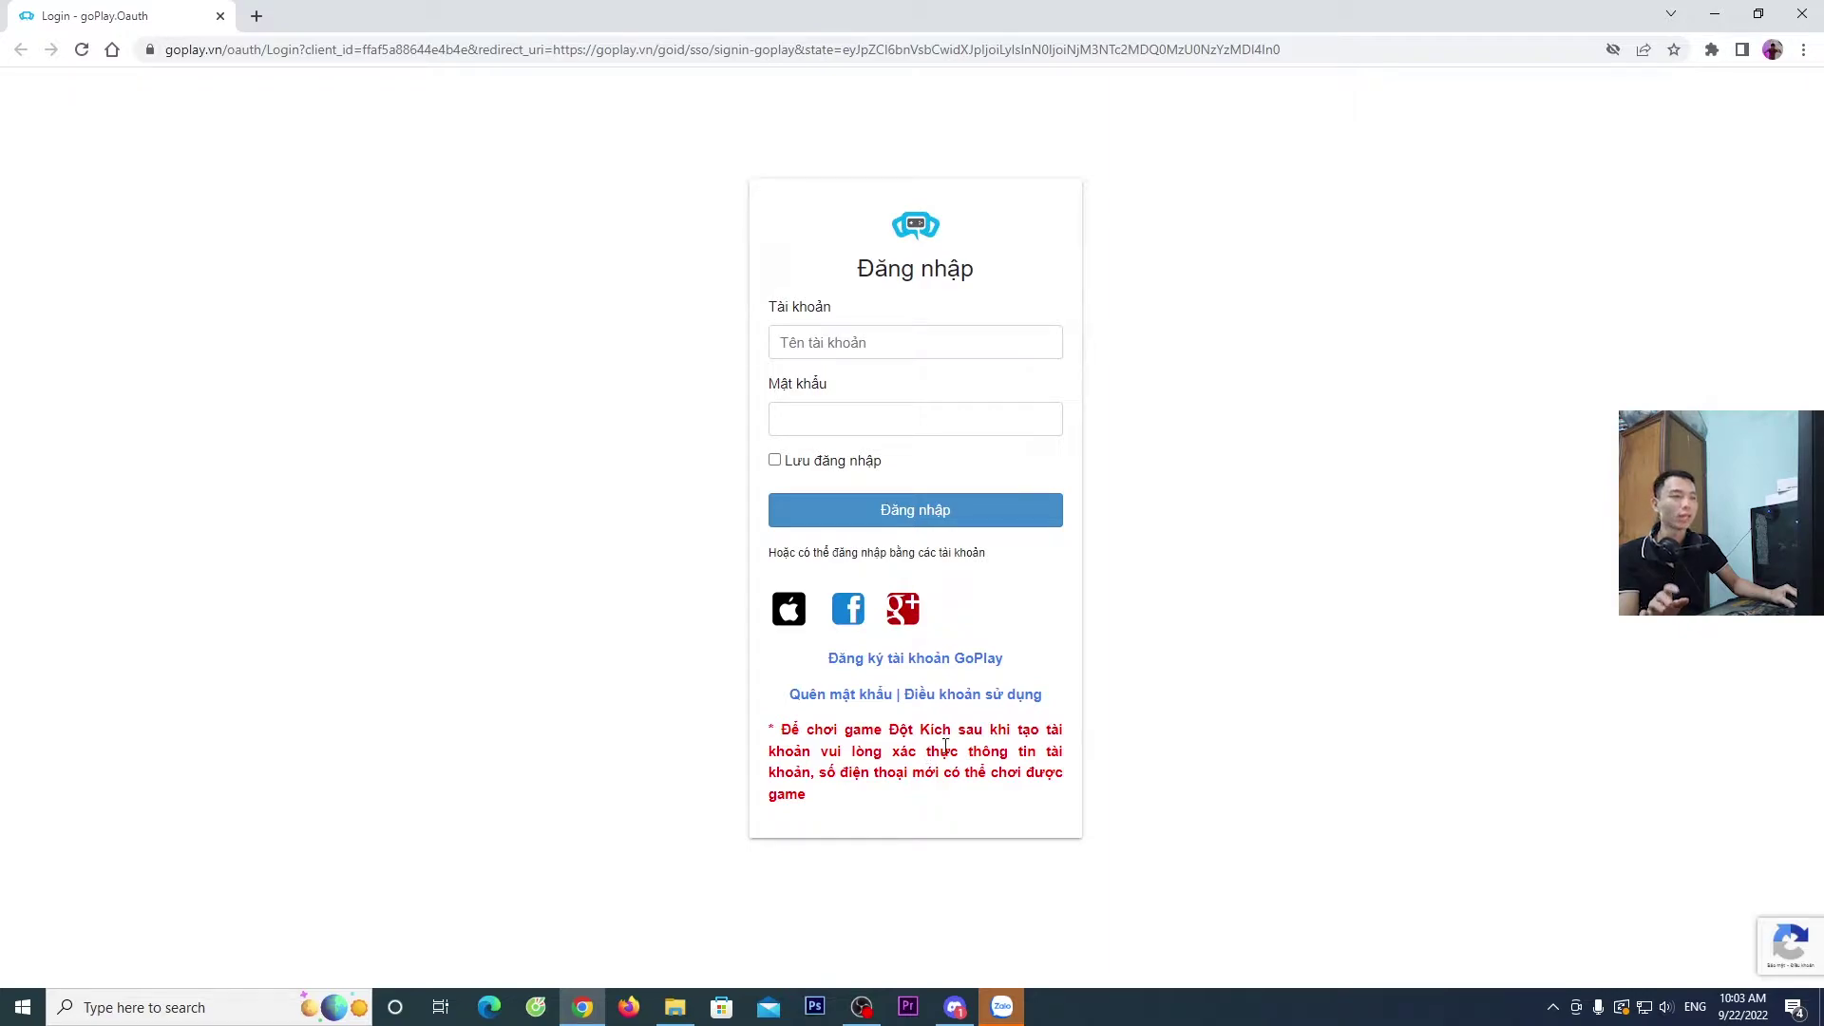
pyautogui.click(957, 667)
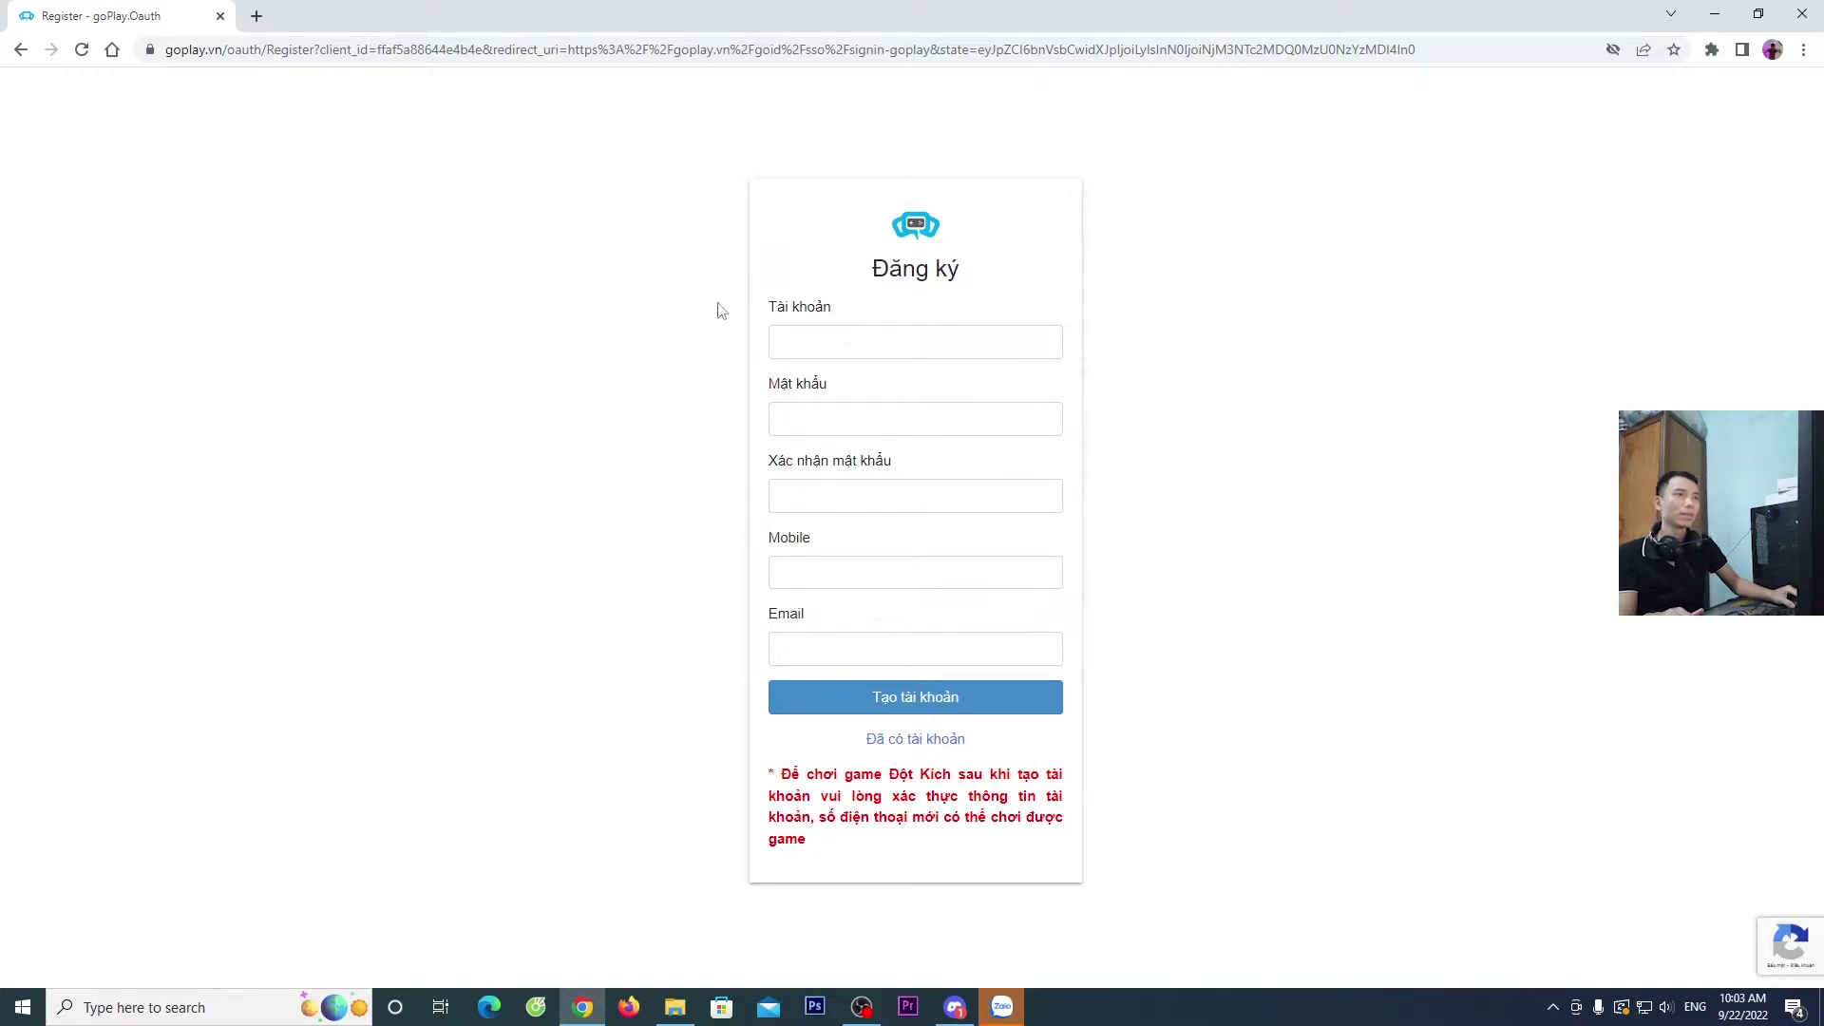
# - Enter the new account name in the Tài khoản field
pyautogui.click(907, 342)
pyautogui.write('3')
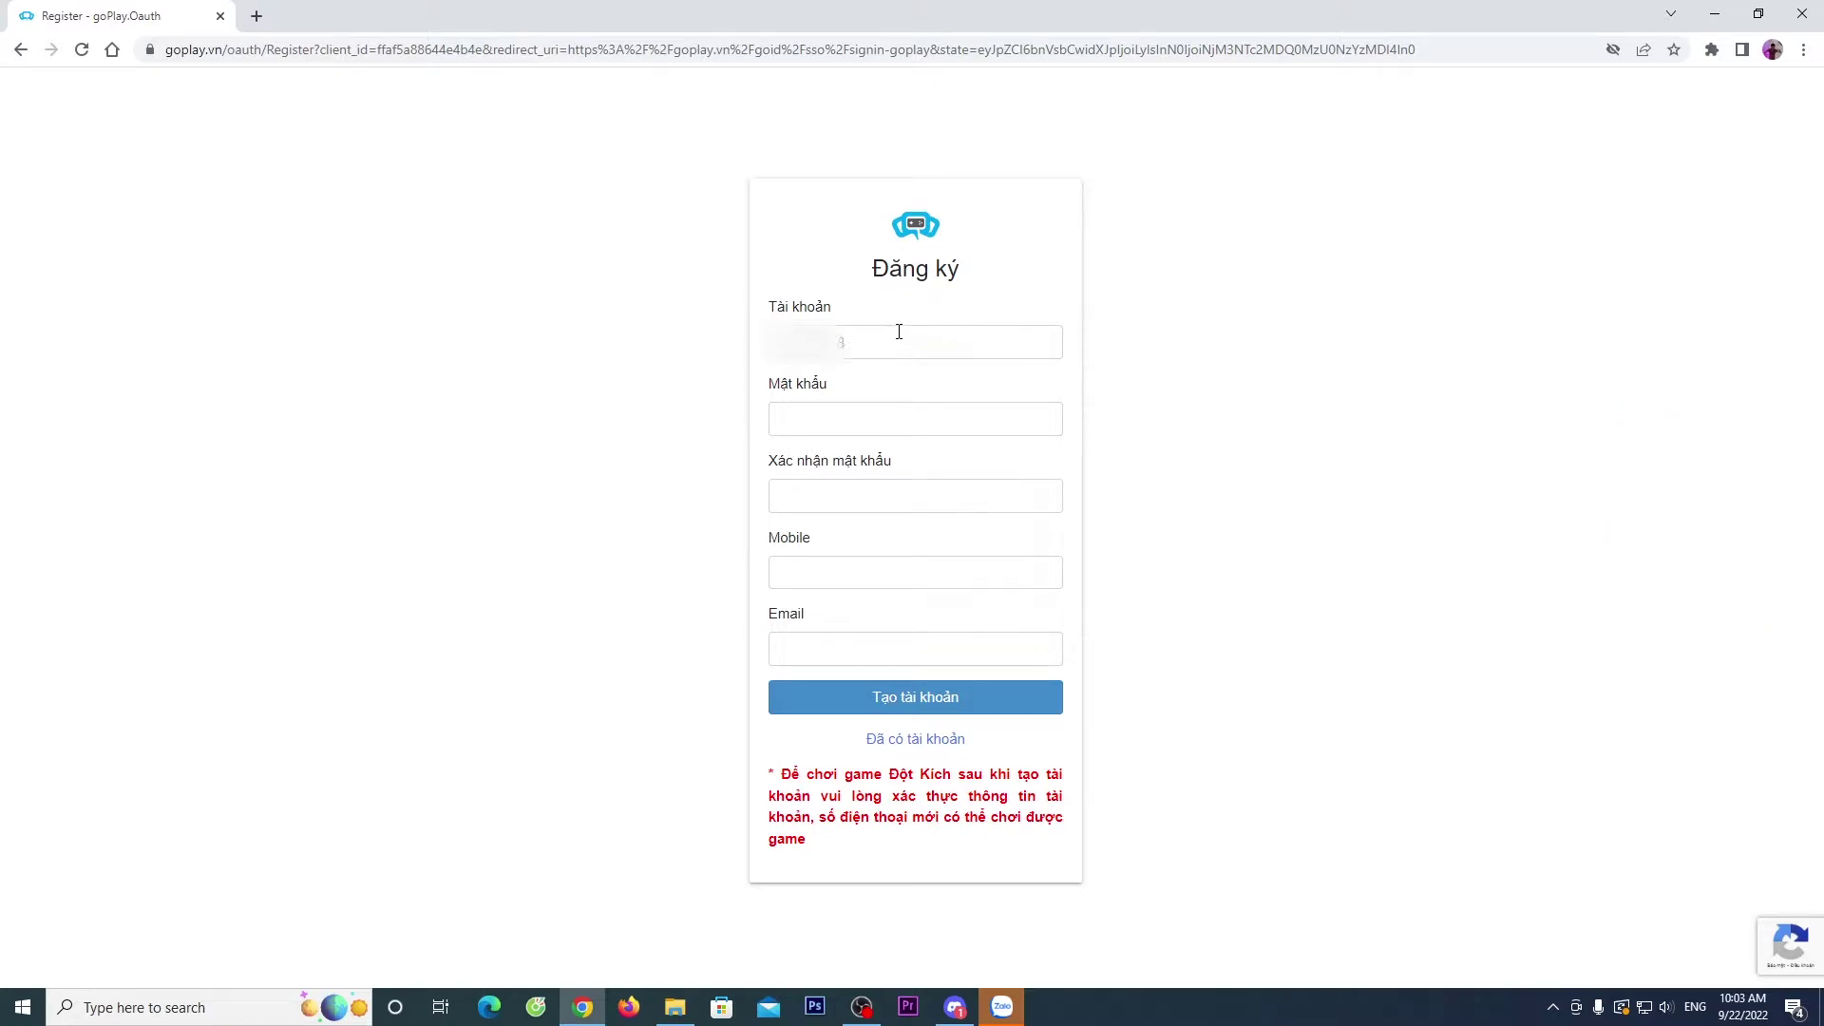
pyautogui.moveTo(864, 347); pyautogui.dragTo(700, 351)
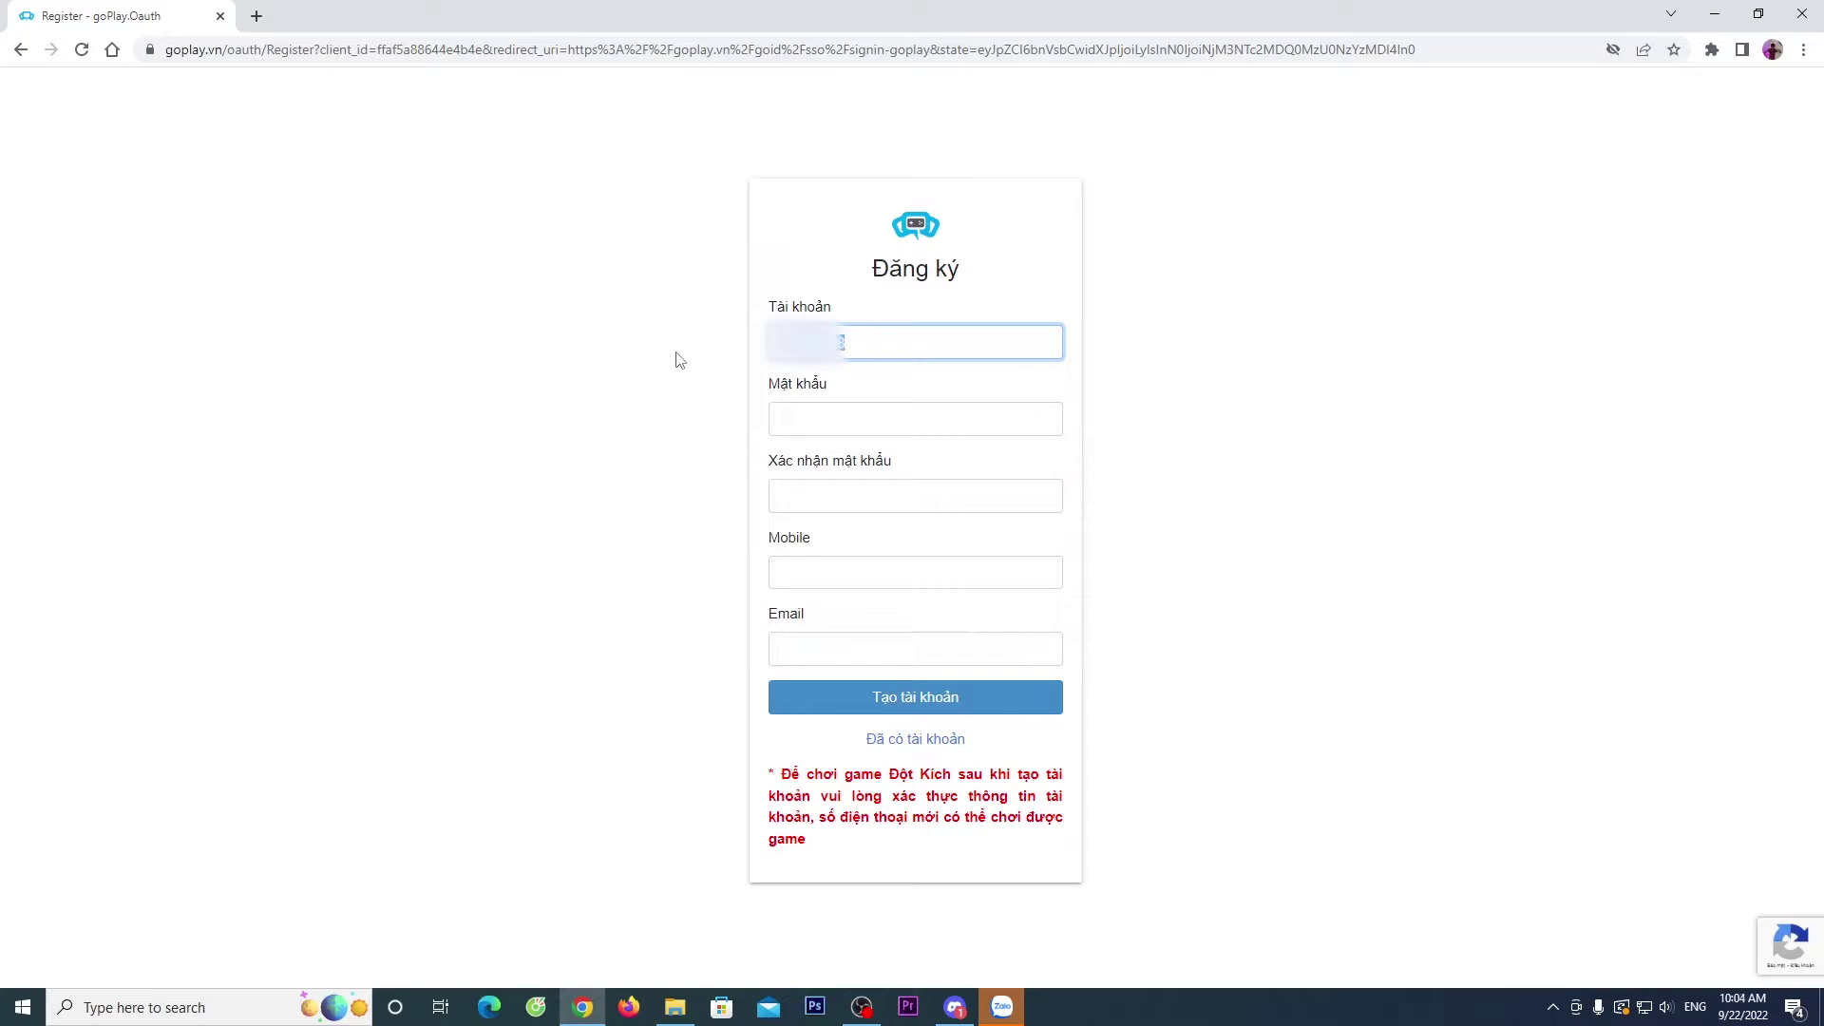
pyautogui.click(1309, 379)
# - Enter the account password and its confirmation
pyautogui.click(854, 421)
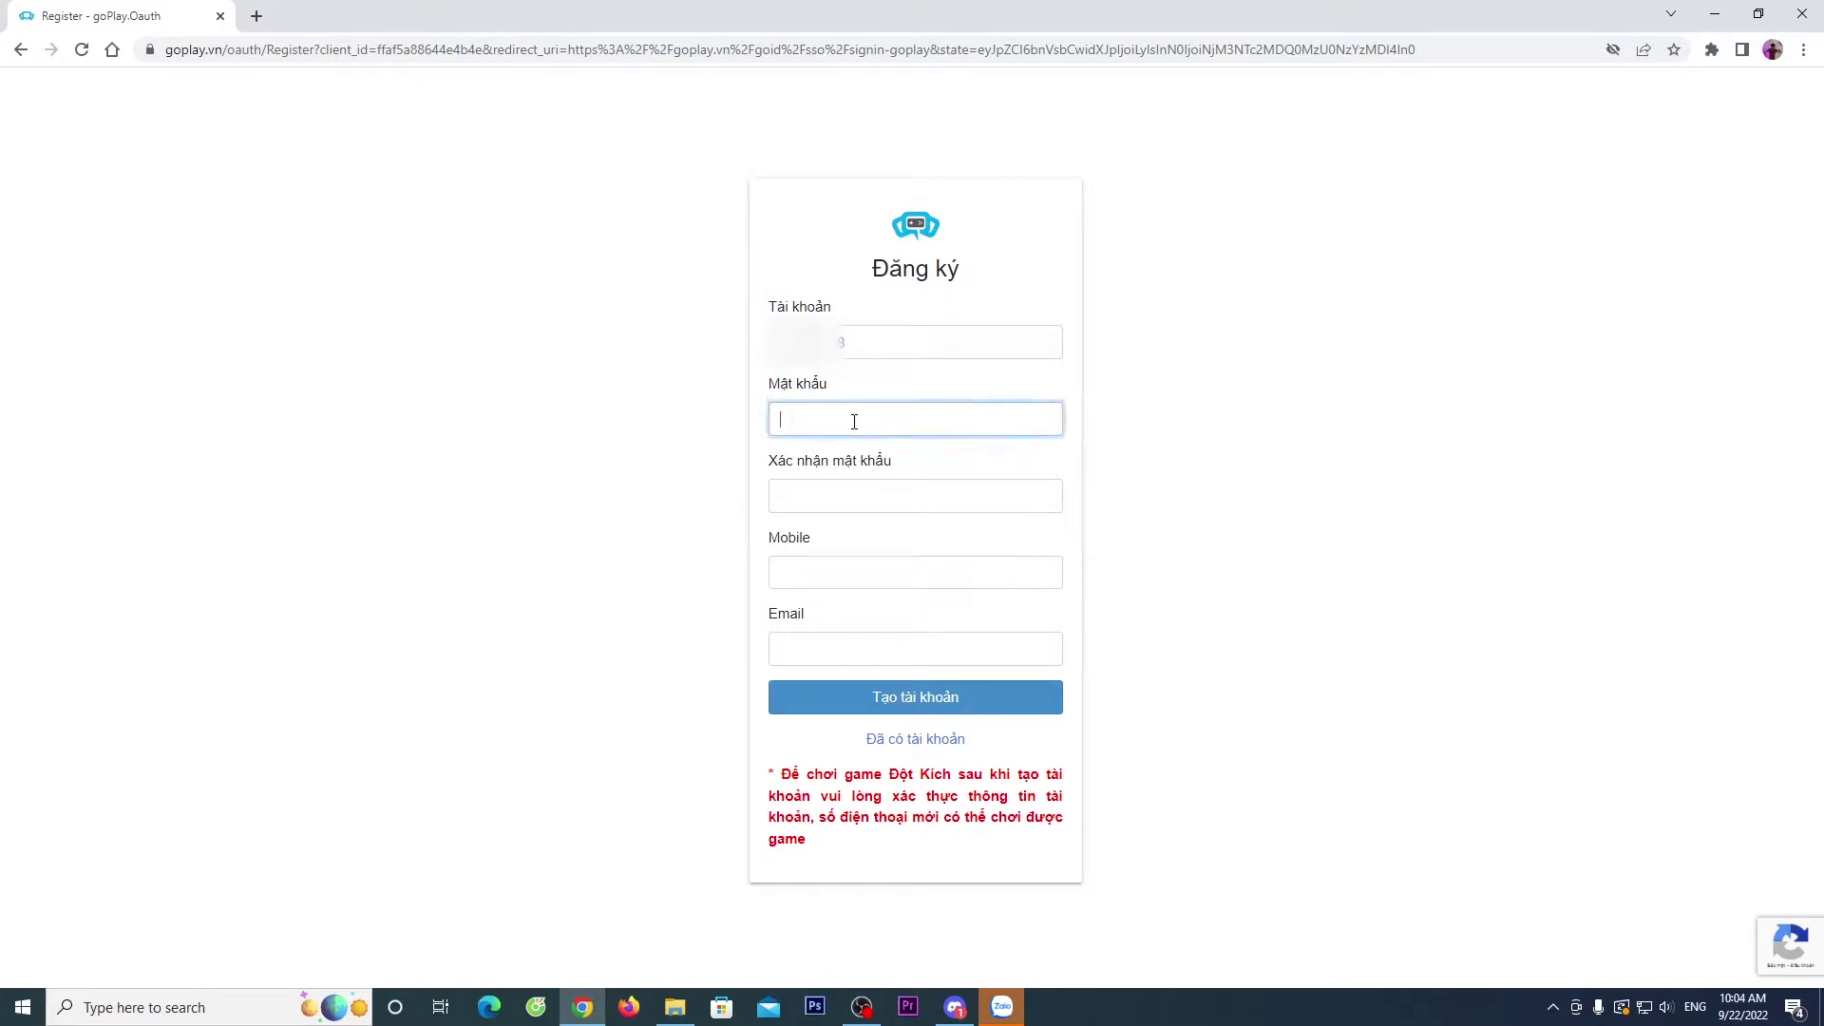
pyautogui.write('•••••••••••')
pyautogui.click(815, 493)
pyautogui.write('••••••••••')
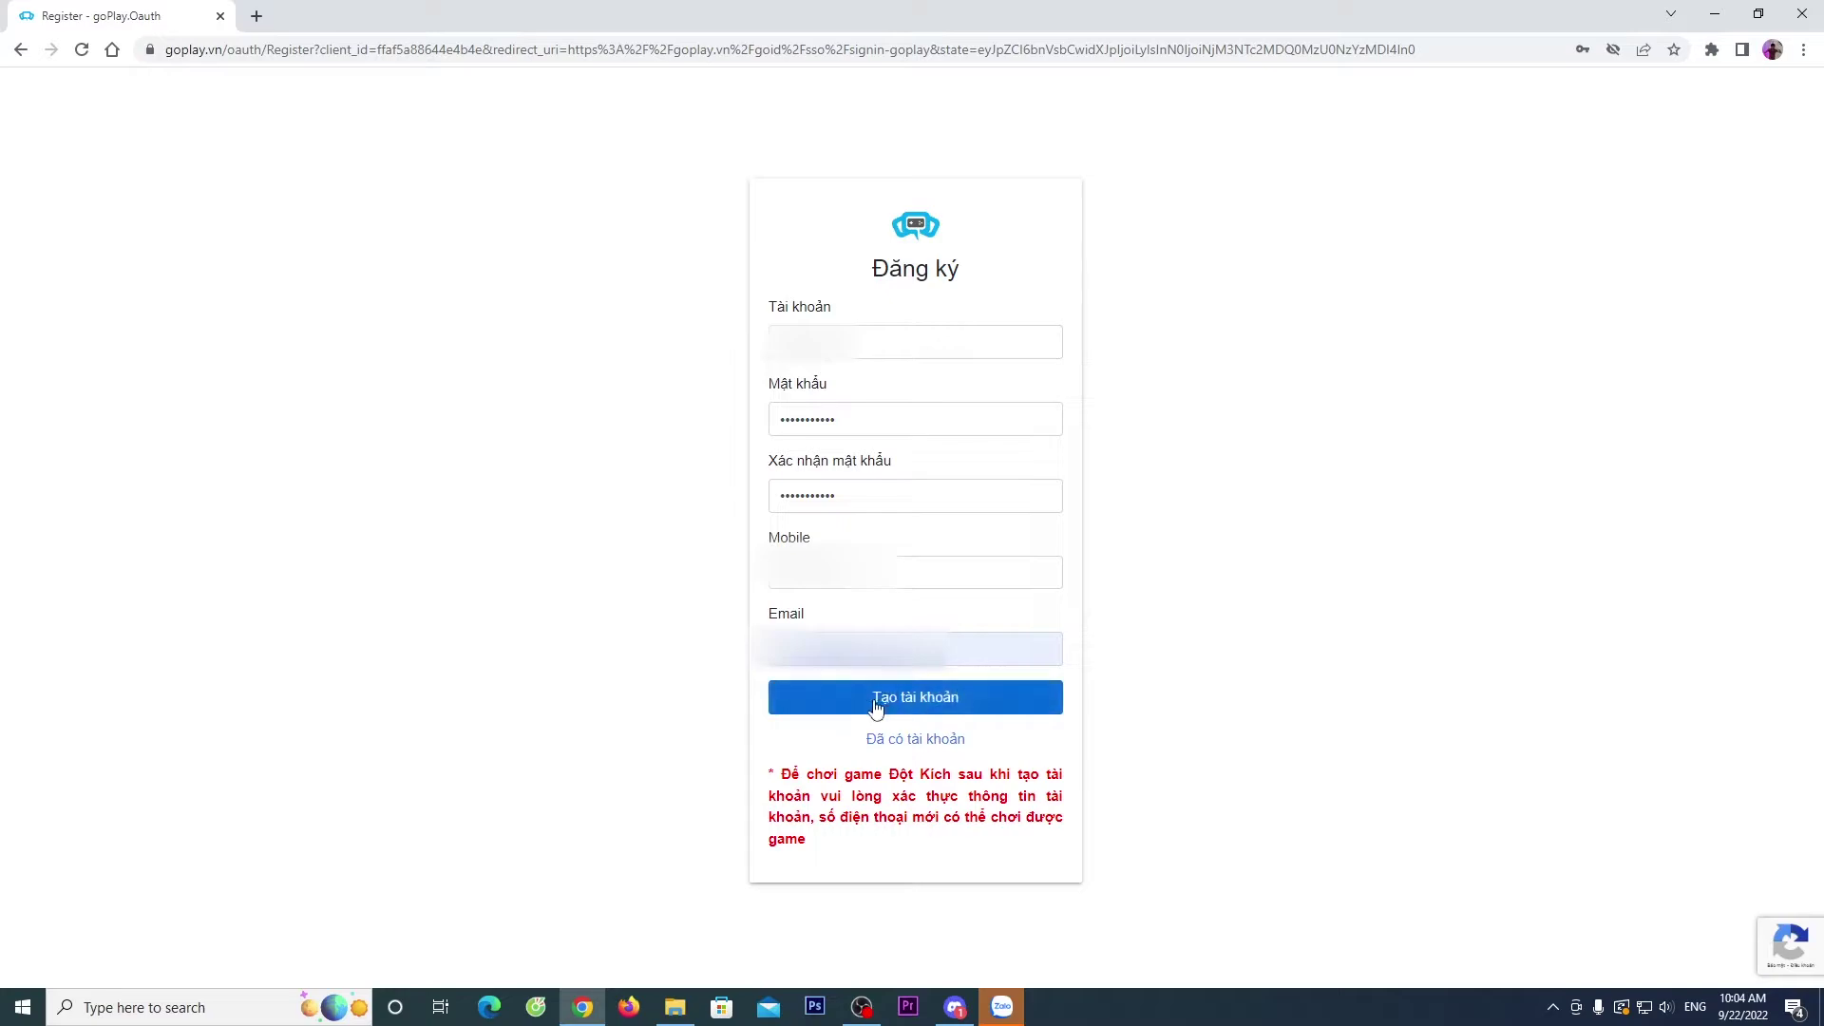
# - Create the account with 'Tạo tài khoản' and accept the security prompt with 'Đồng ý'
pyautogui.click(946, 707)
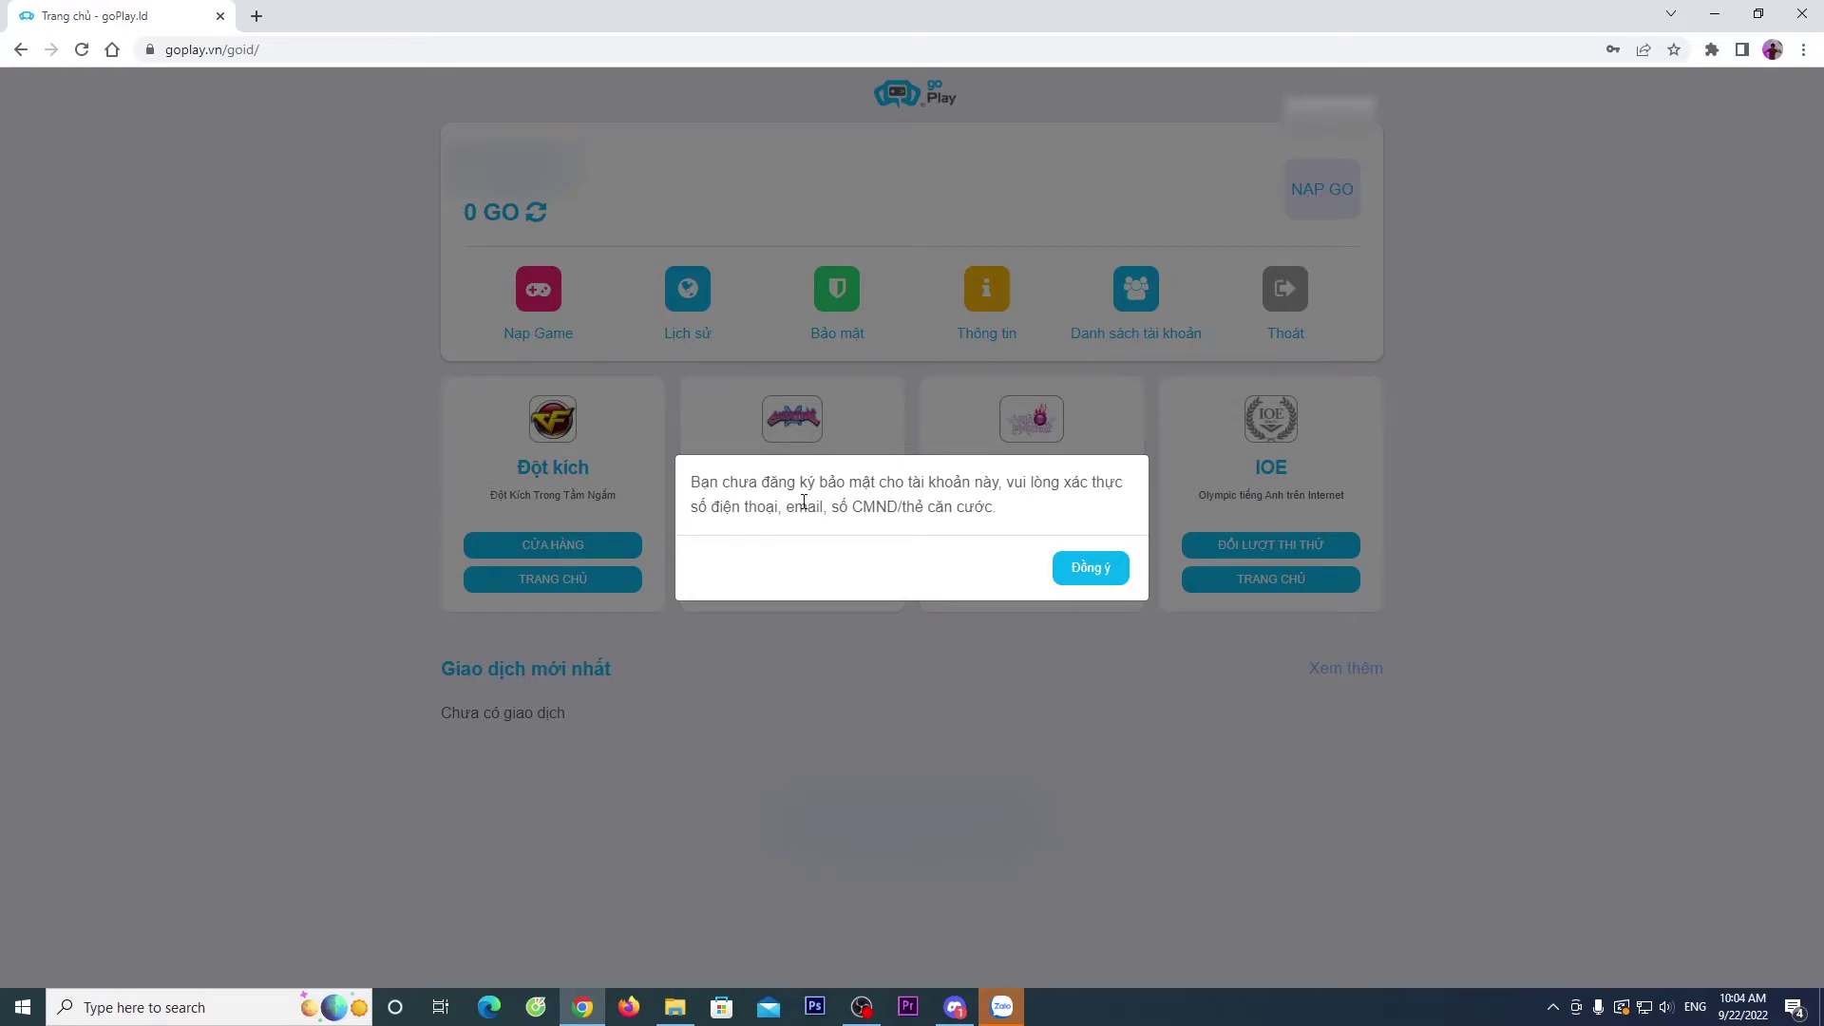
pyautogui.click(1089, 570)
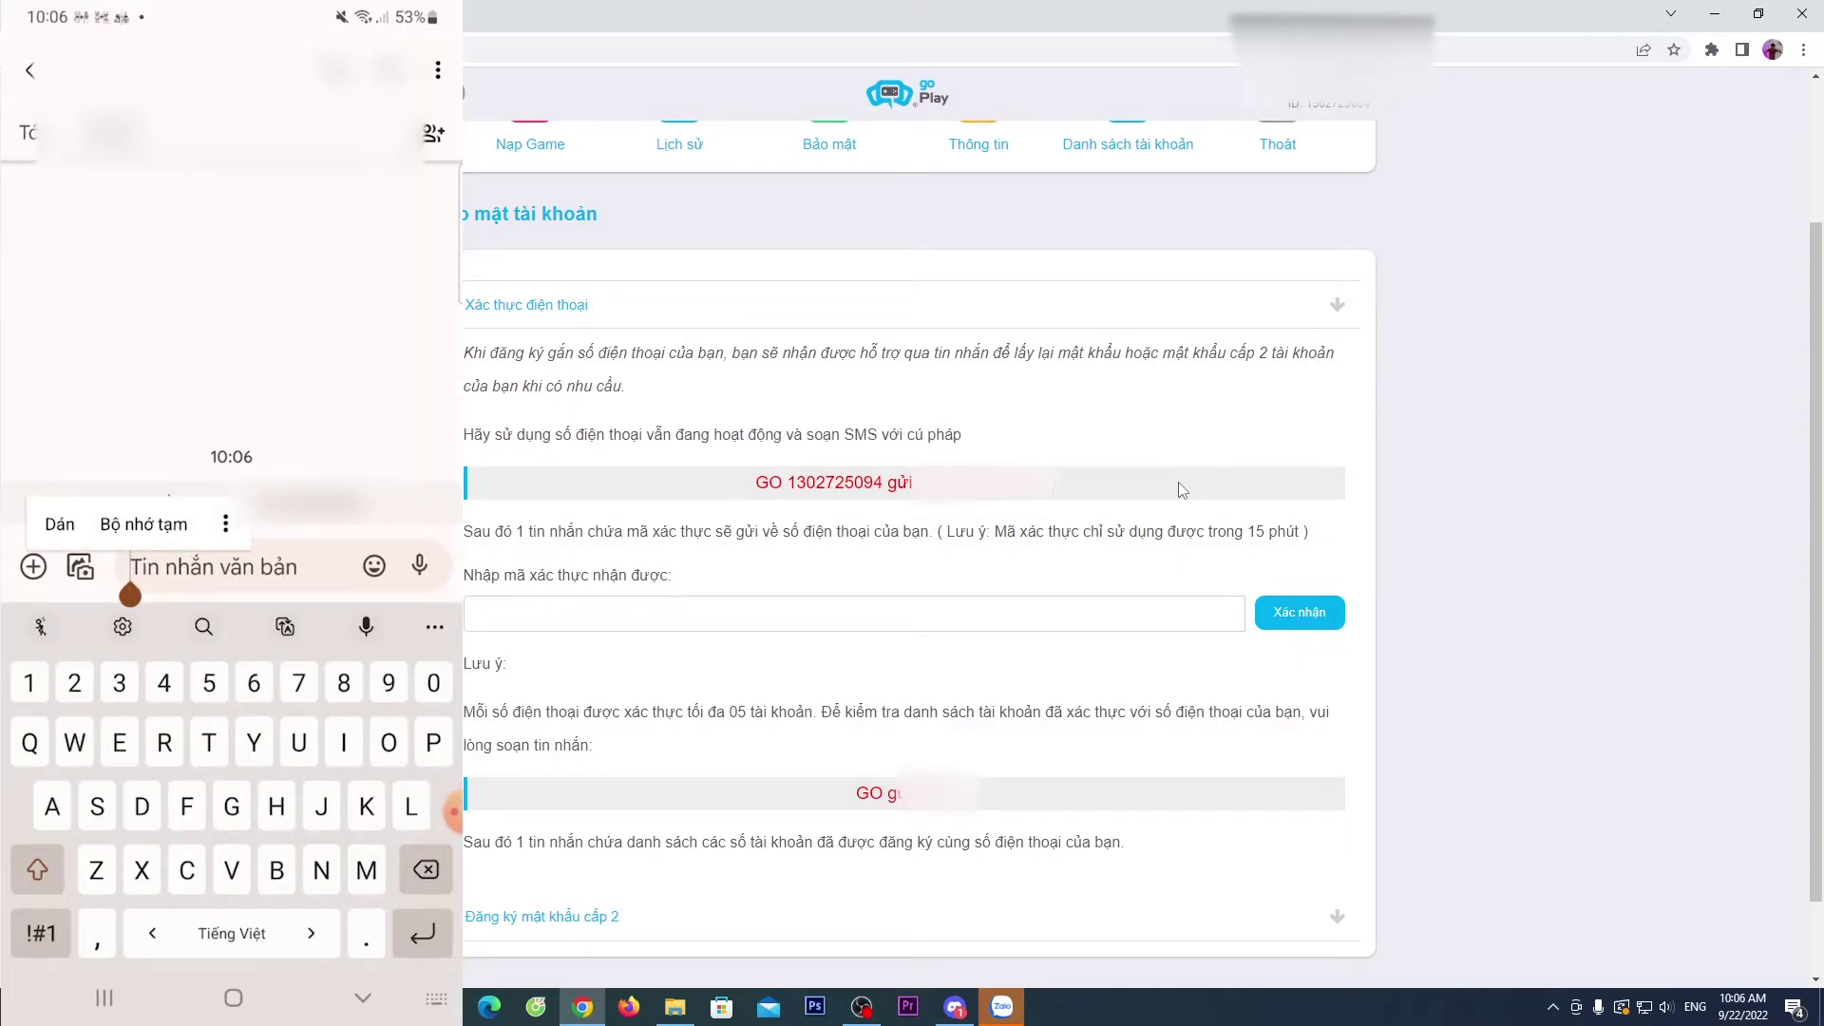
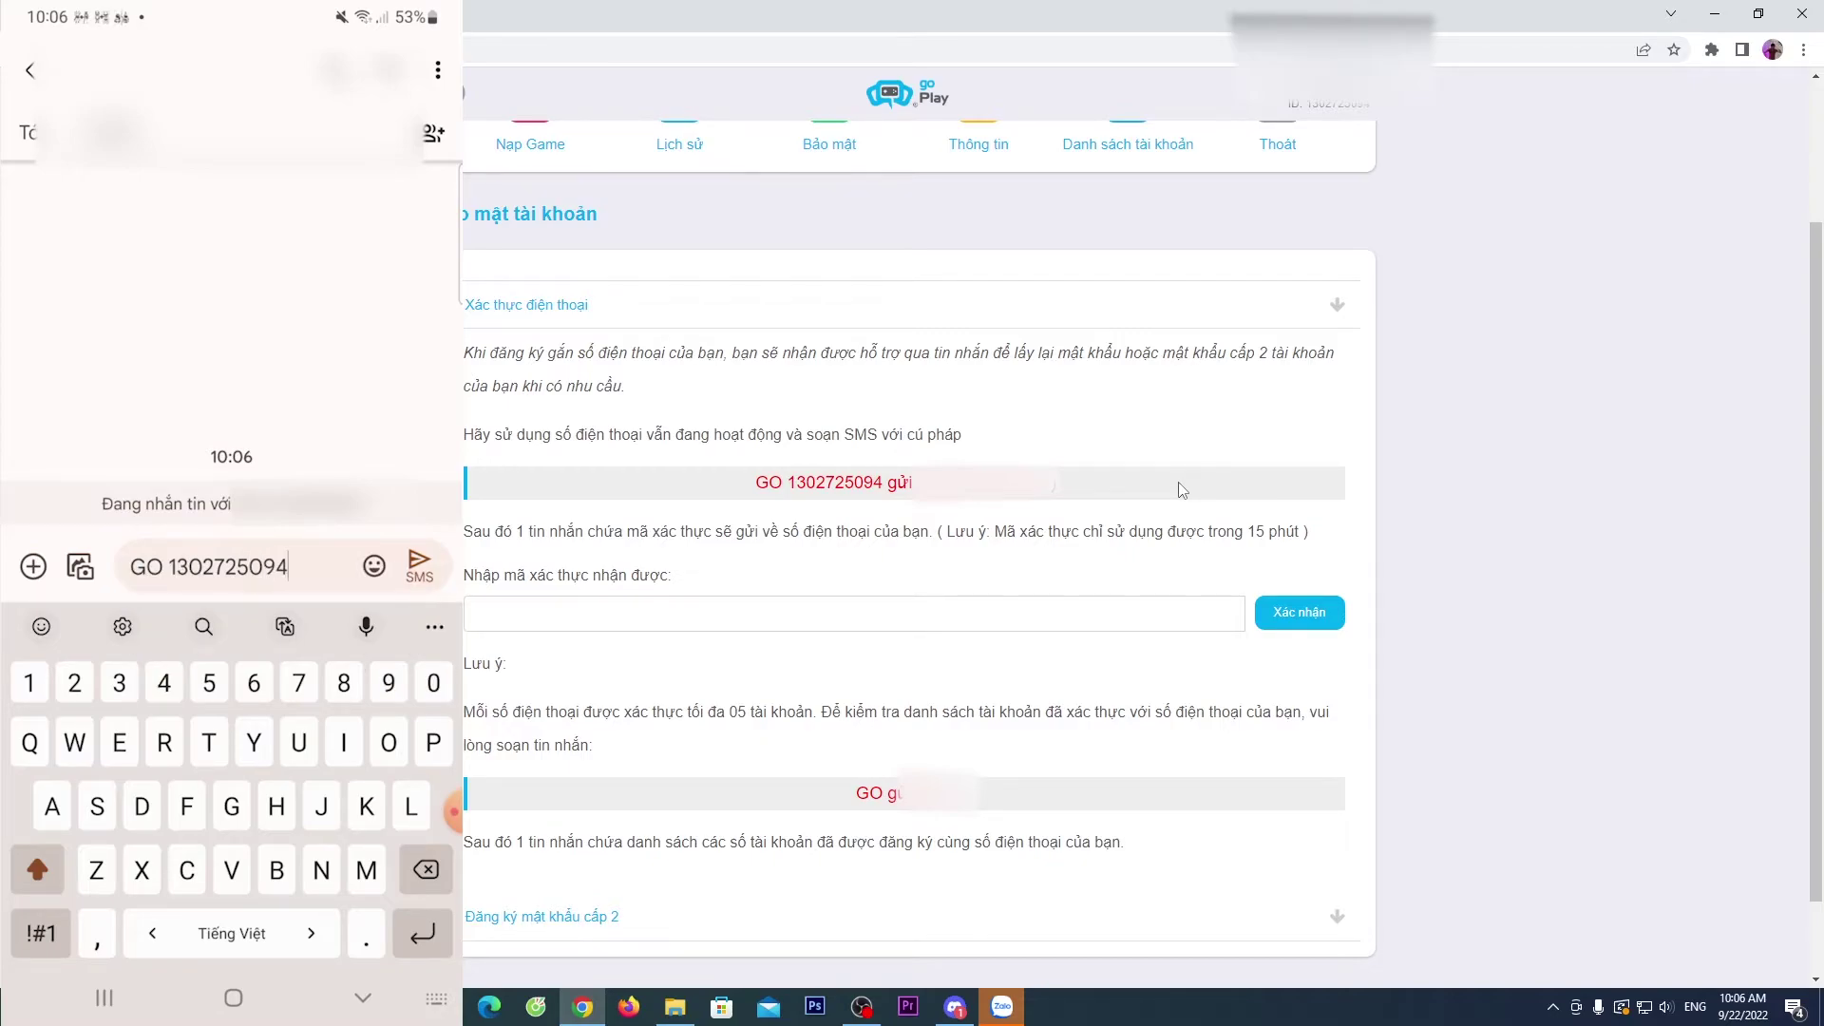
# - Send the GO verification SMS with the account ID from the phone to the shown number
pyautogui.press('Return')
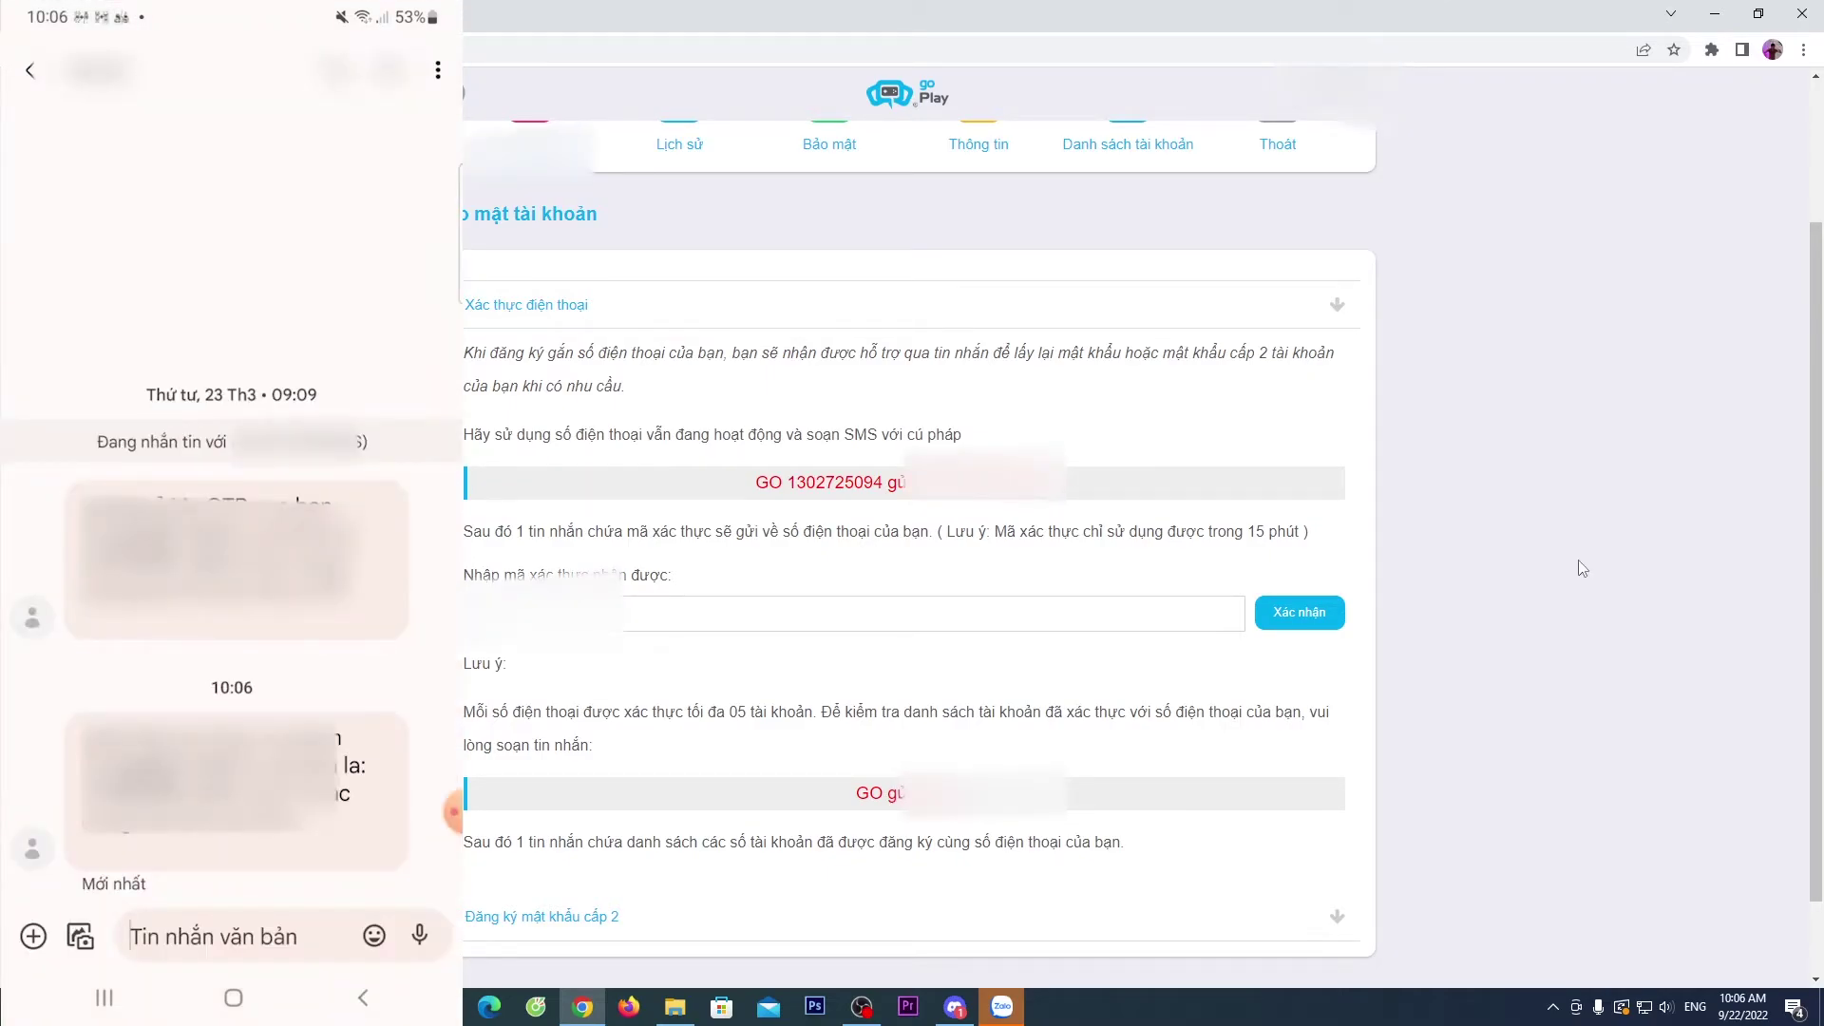
# - Enter the verification code from the SMS and confirm it with Xác nhận
pyautogui.click(684, 613)
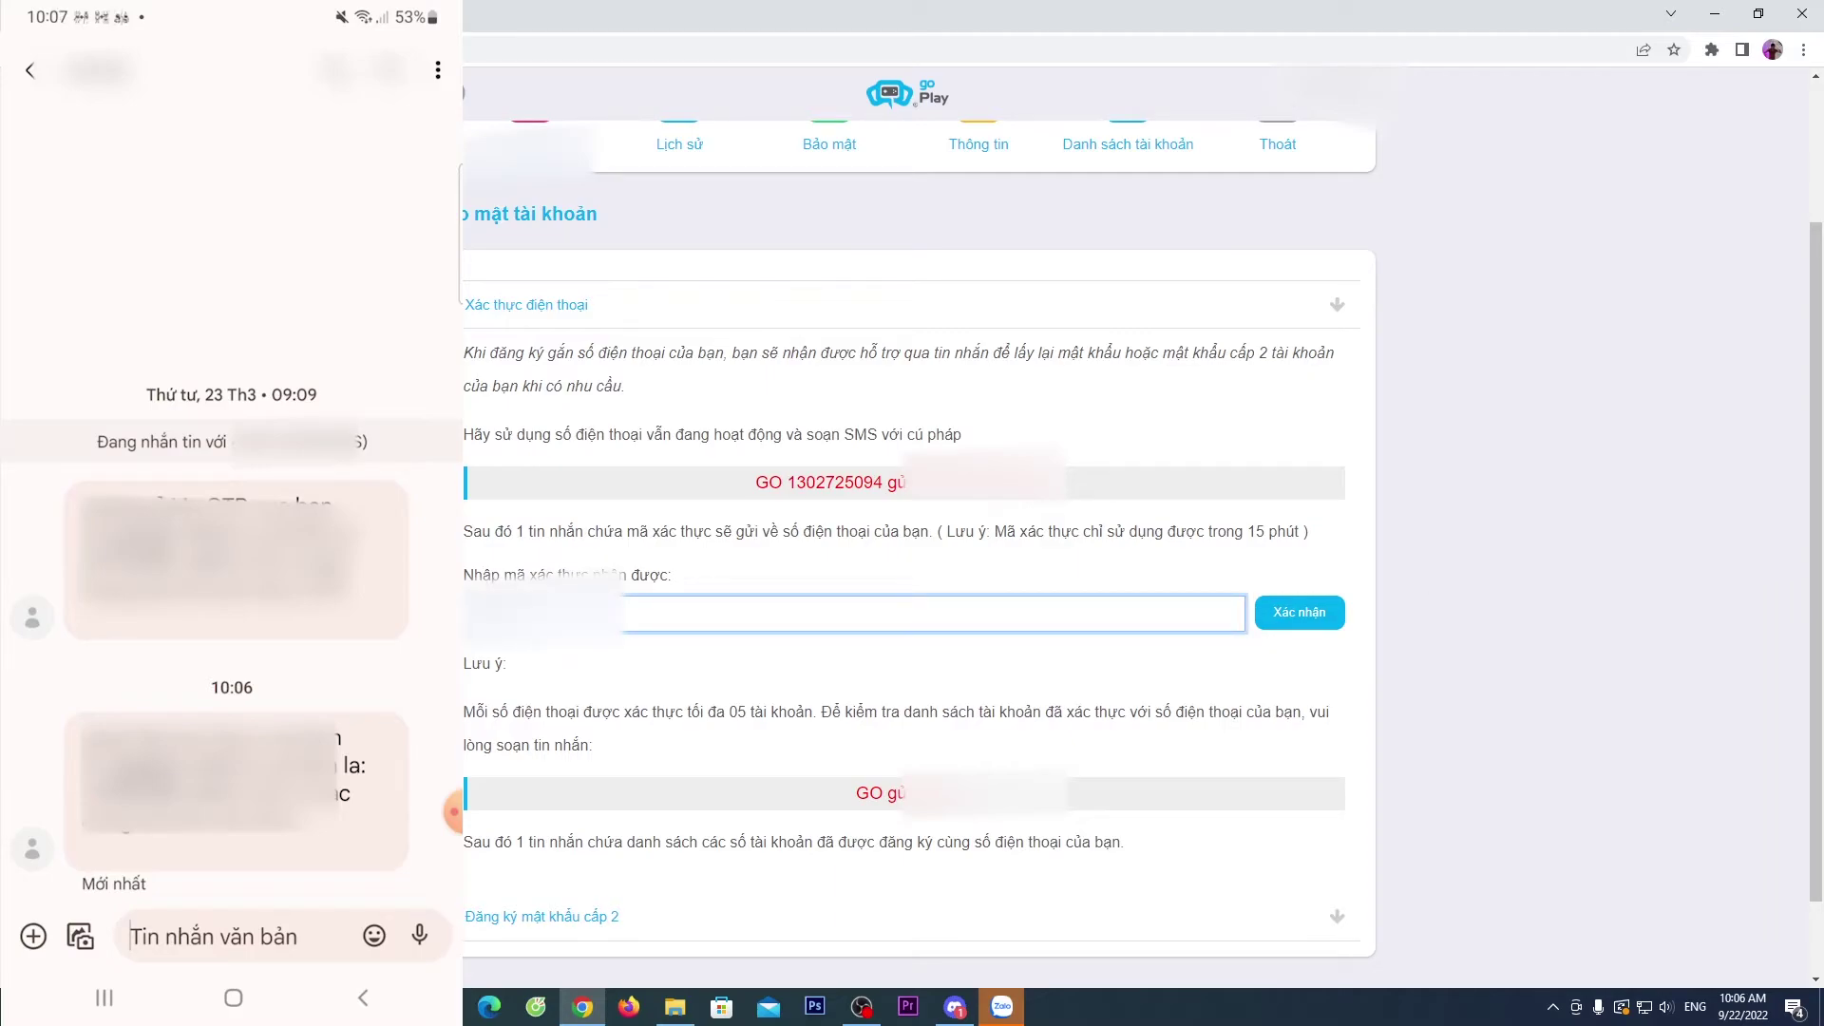
pyautogui.click(1323, 619)
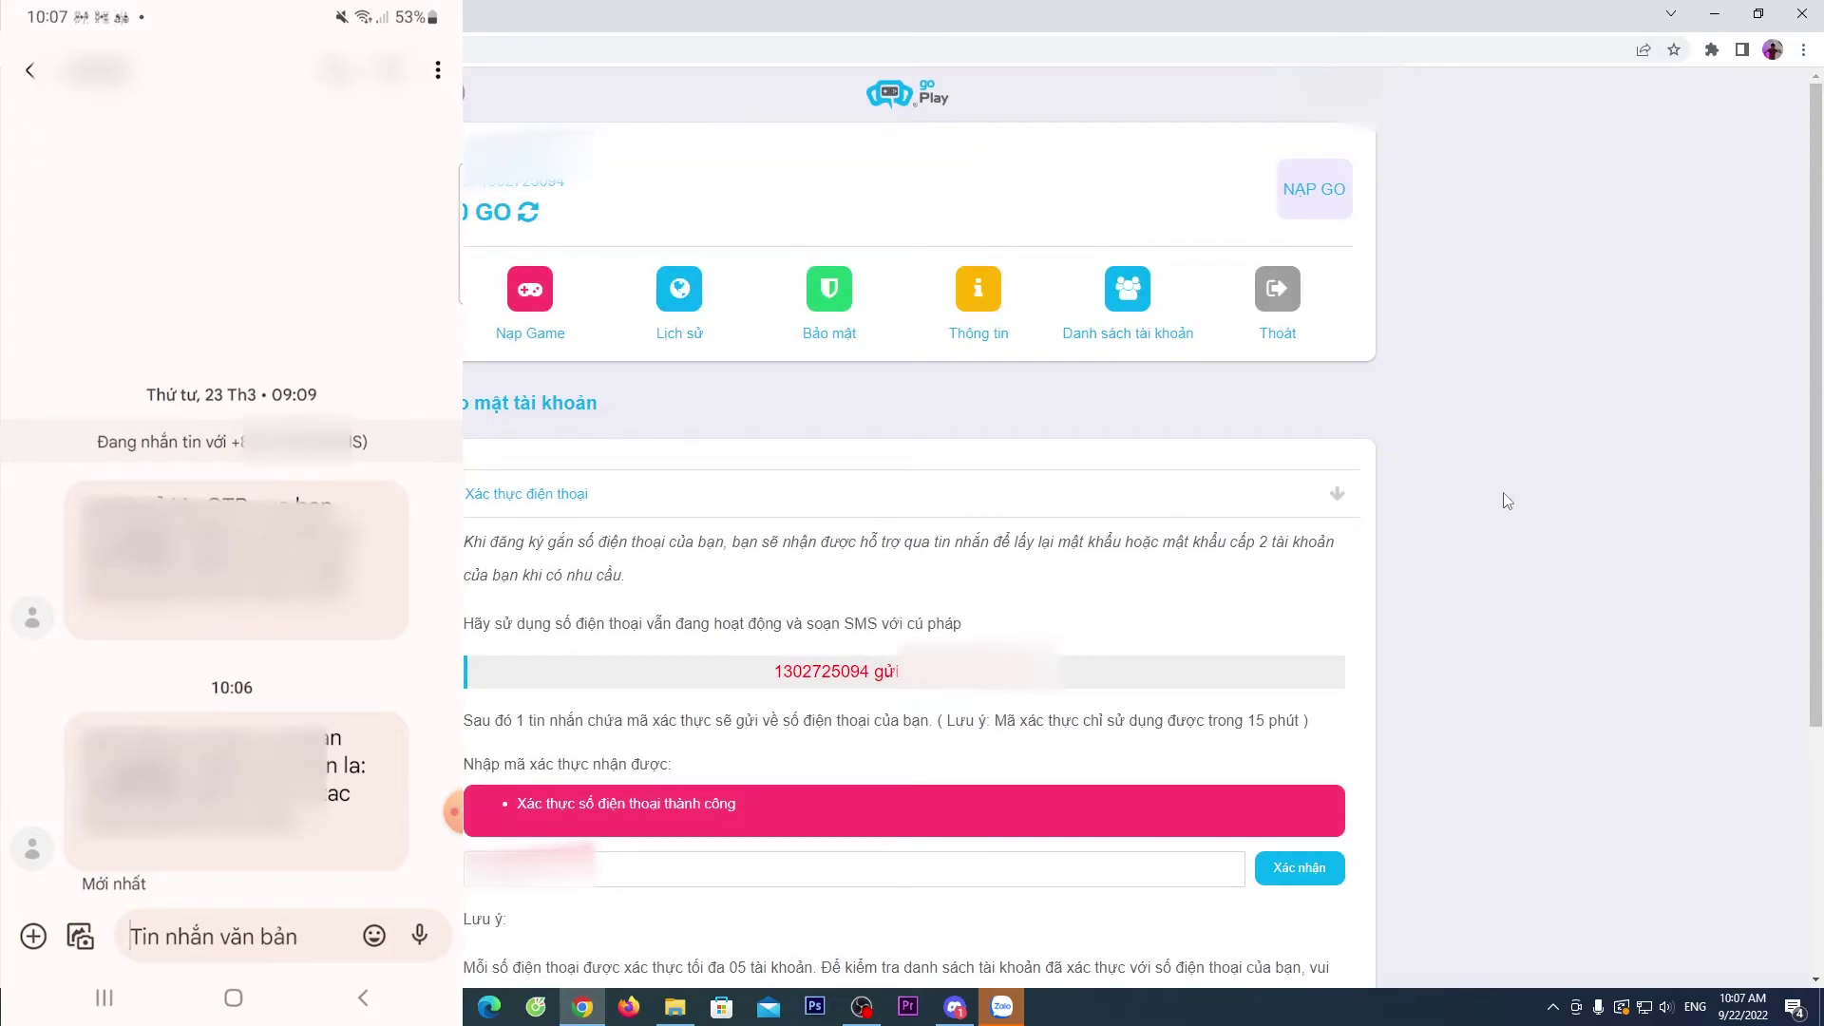
pyautogui.scroll(-3, 1292, 102)
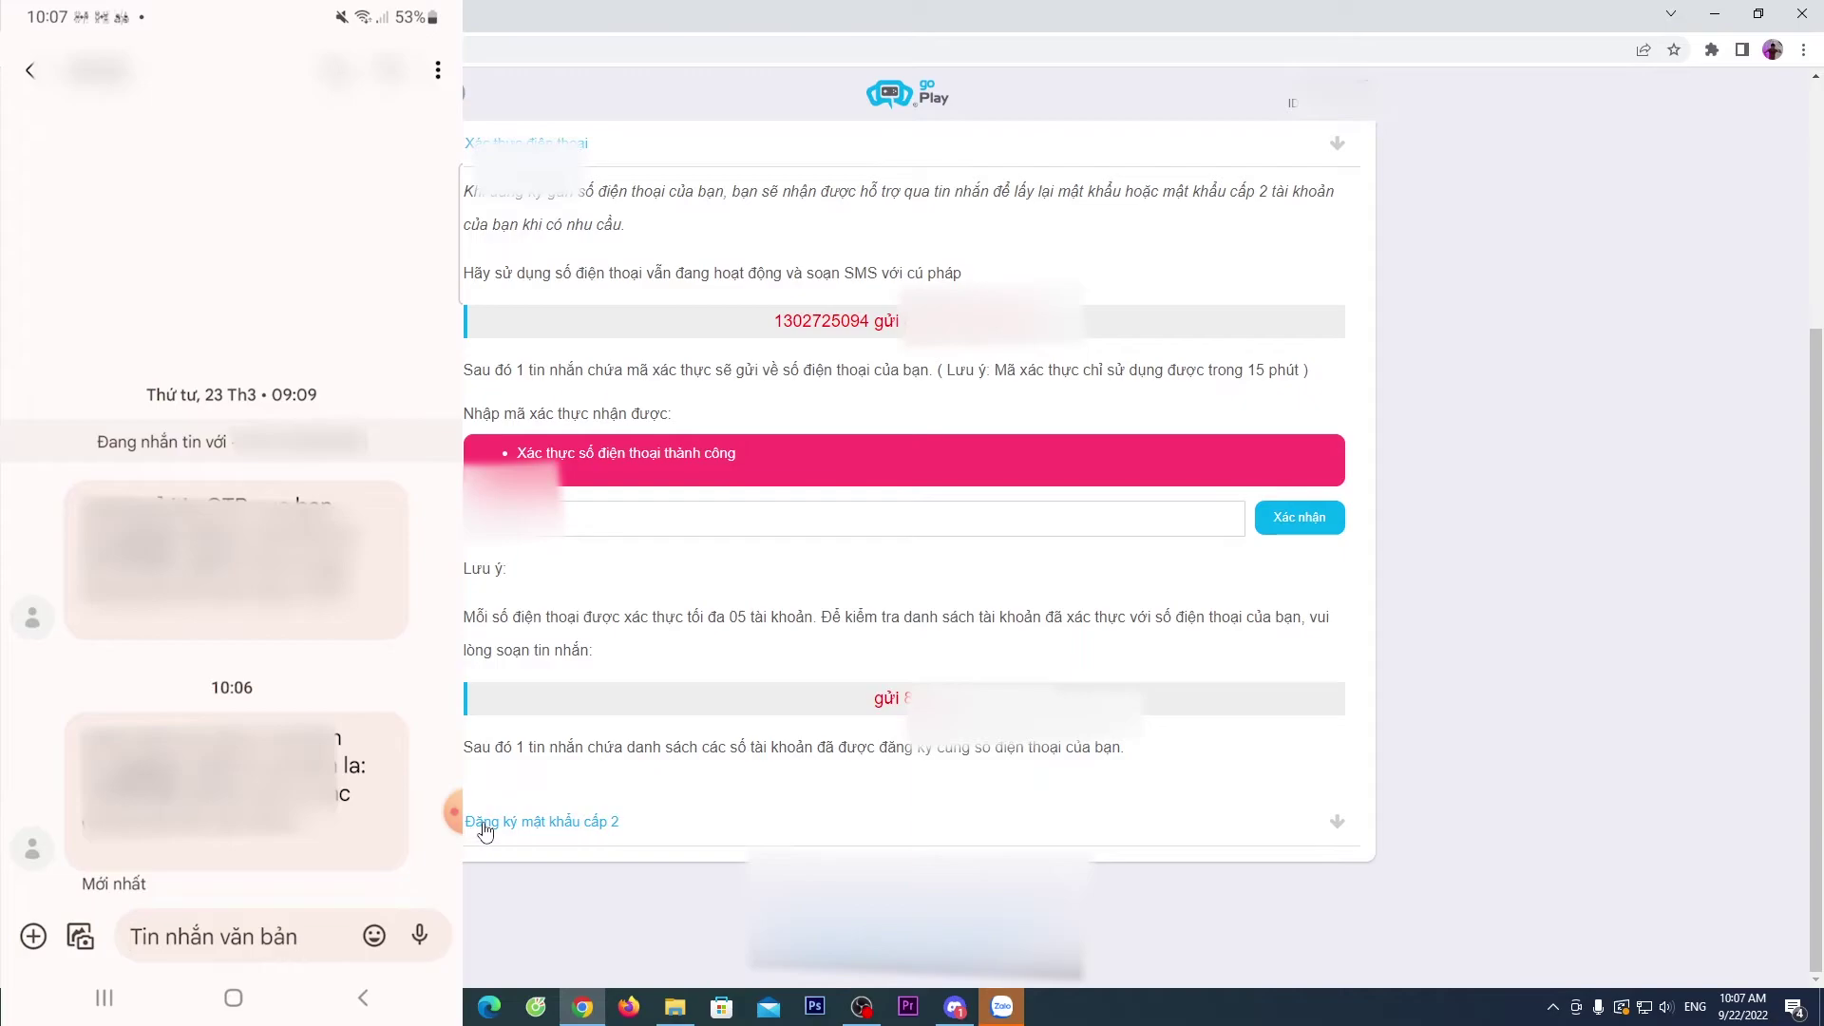
# - Expand 'Đăng ký mật khẩu cấp 2' and open the Thông tin account section
pyautogui.click(543, 822)
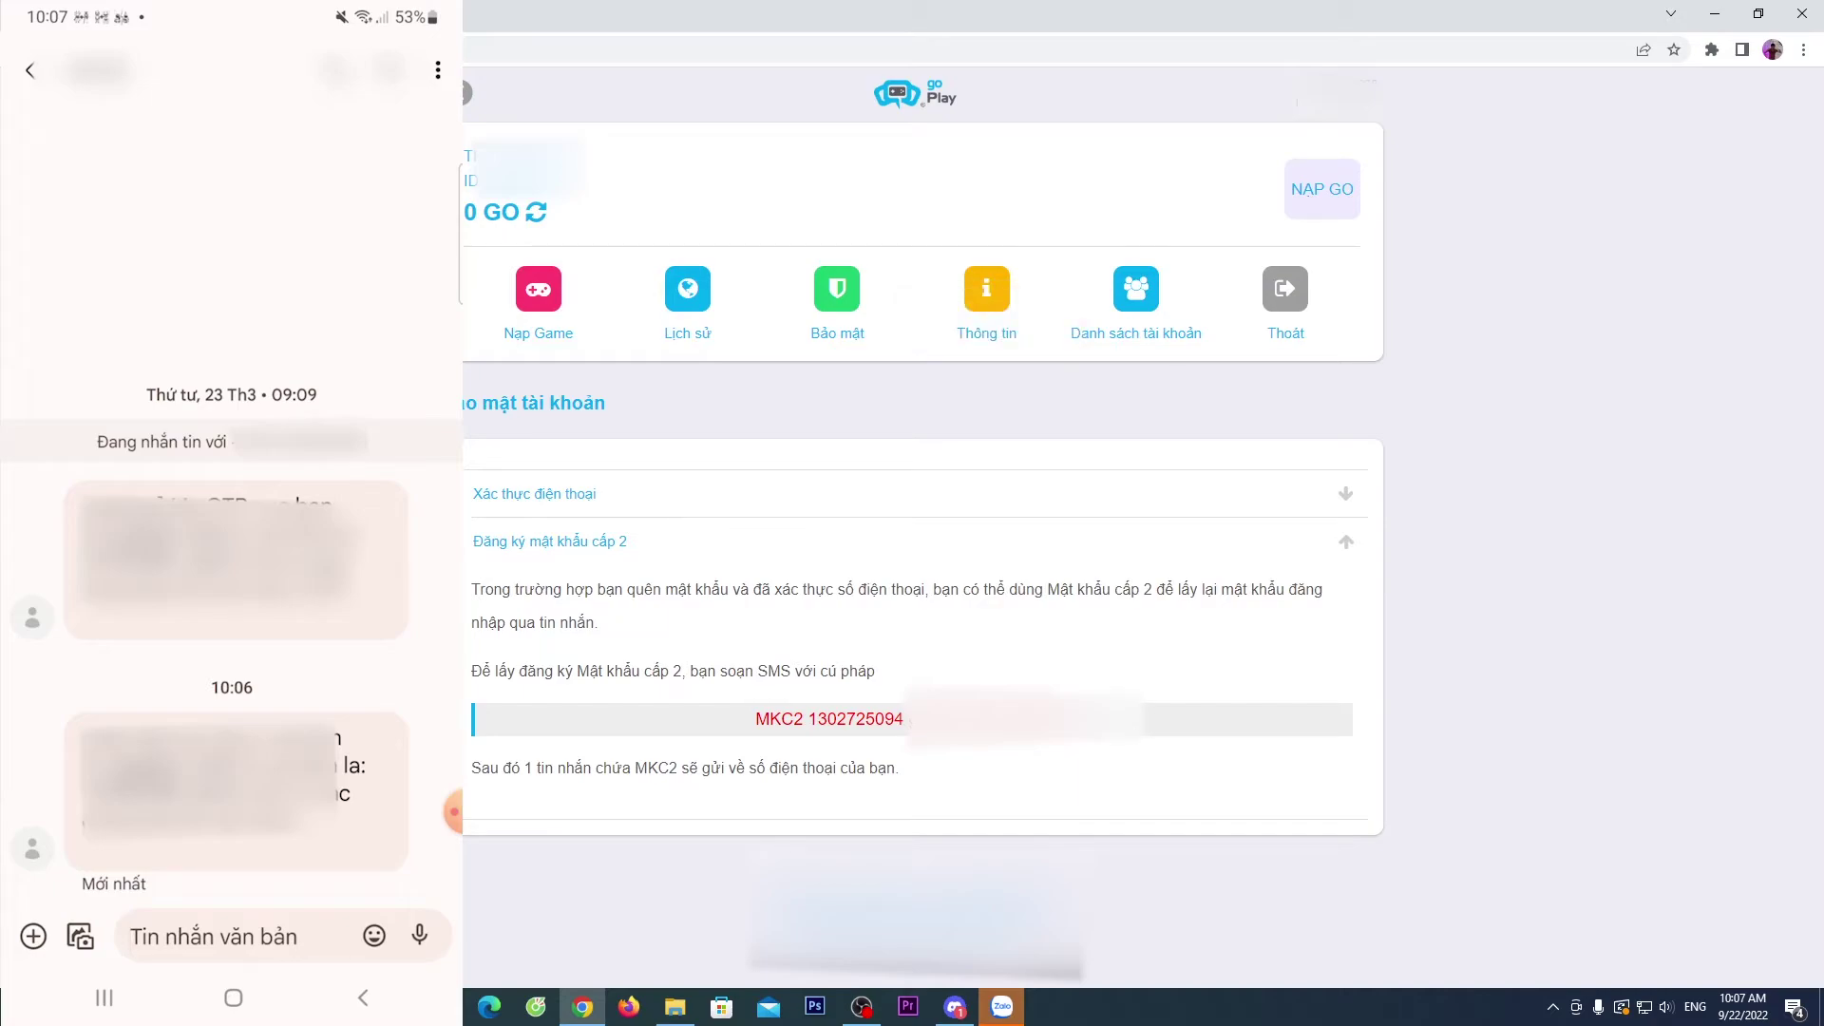
pyautogui.click(985, 309)
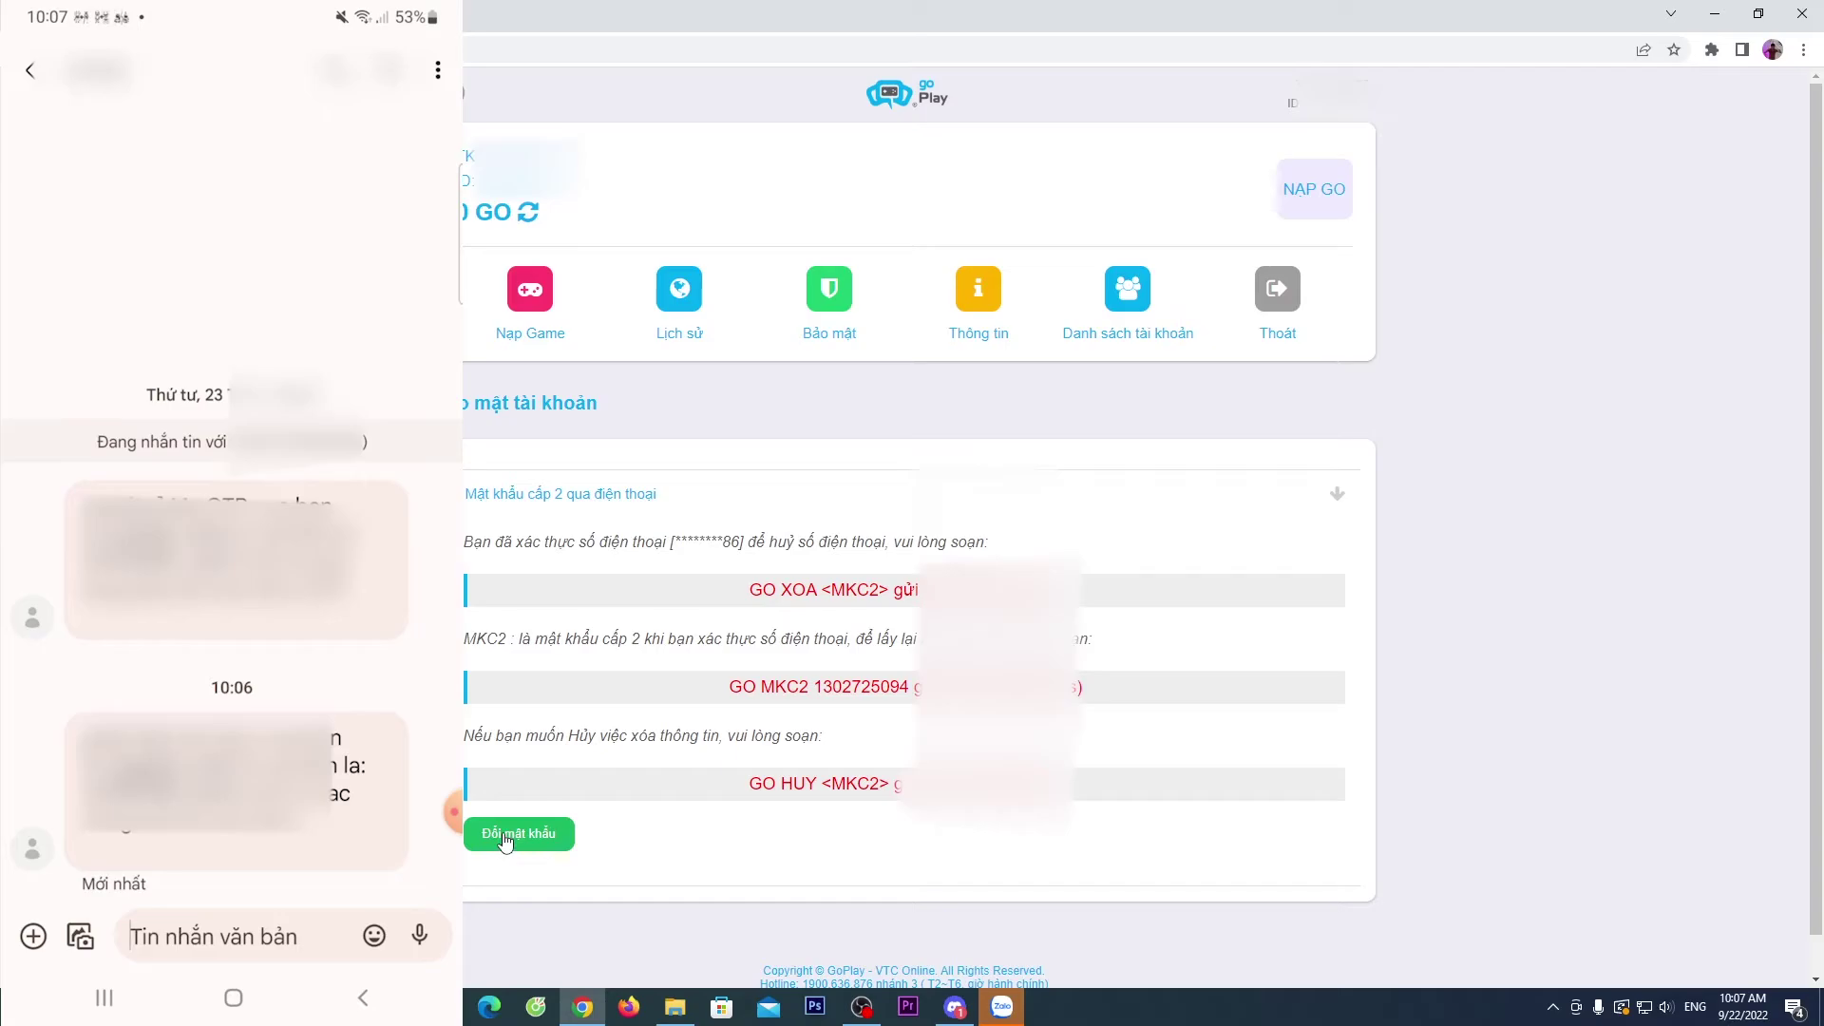
# - Open 'Đổi mật khẩu' and enter the new password and its confirmation
pyautogui.click(504, 836)
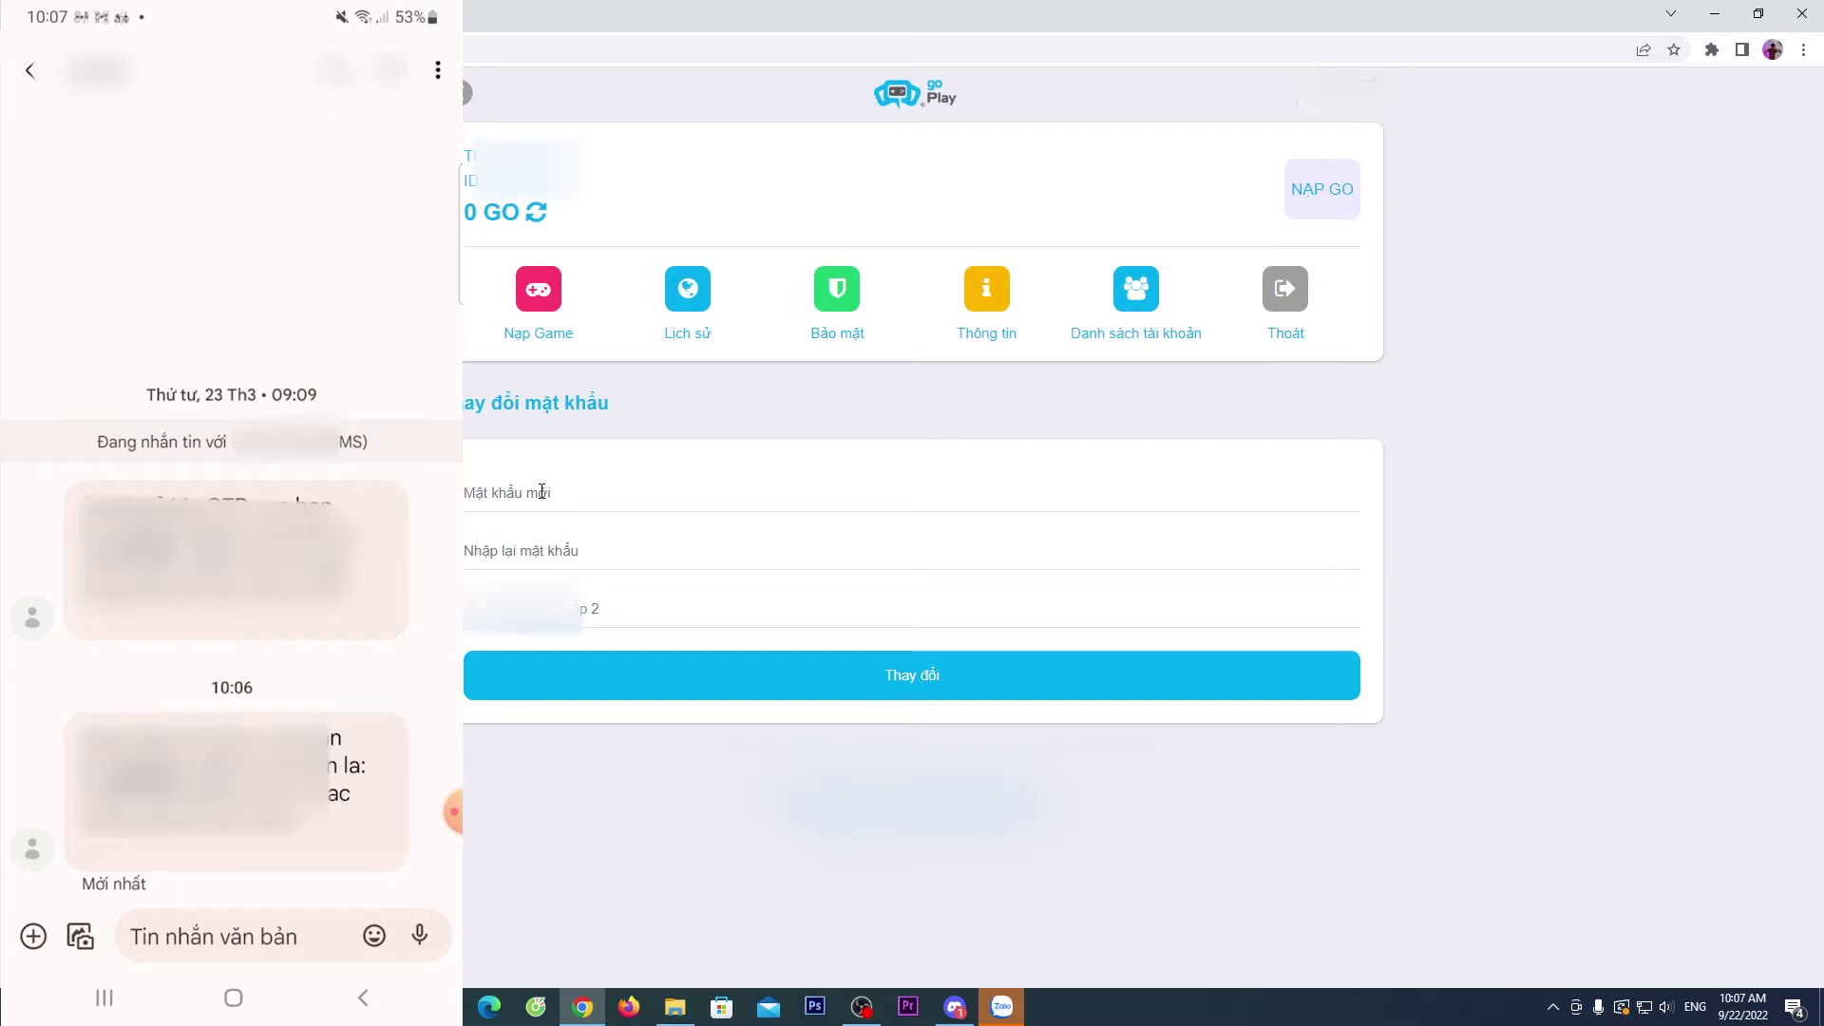
pyautogui.click(541, 491)
pyautogui.write('*********')
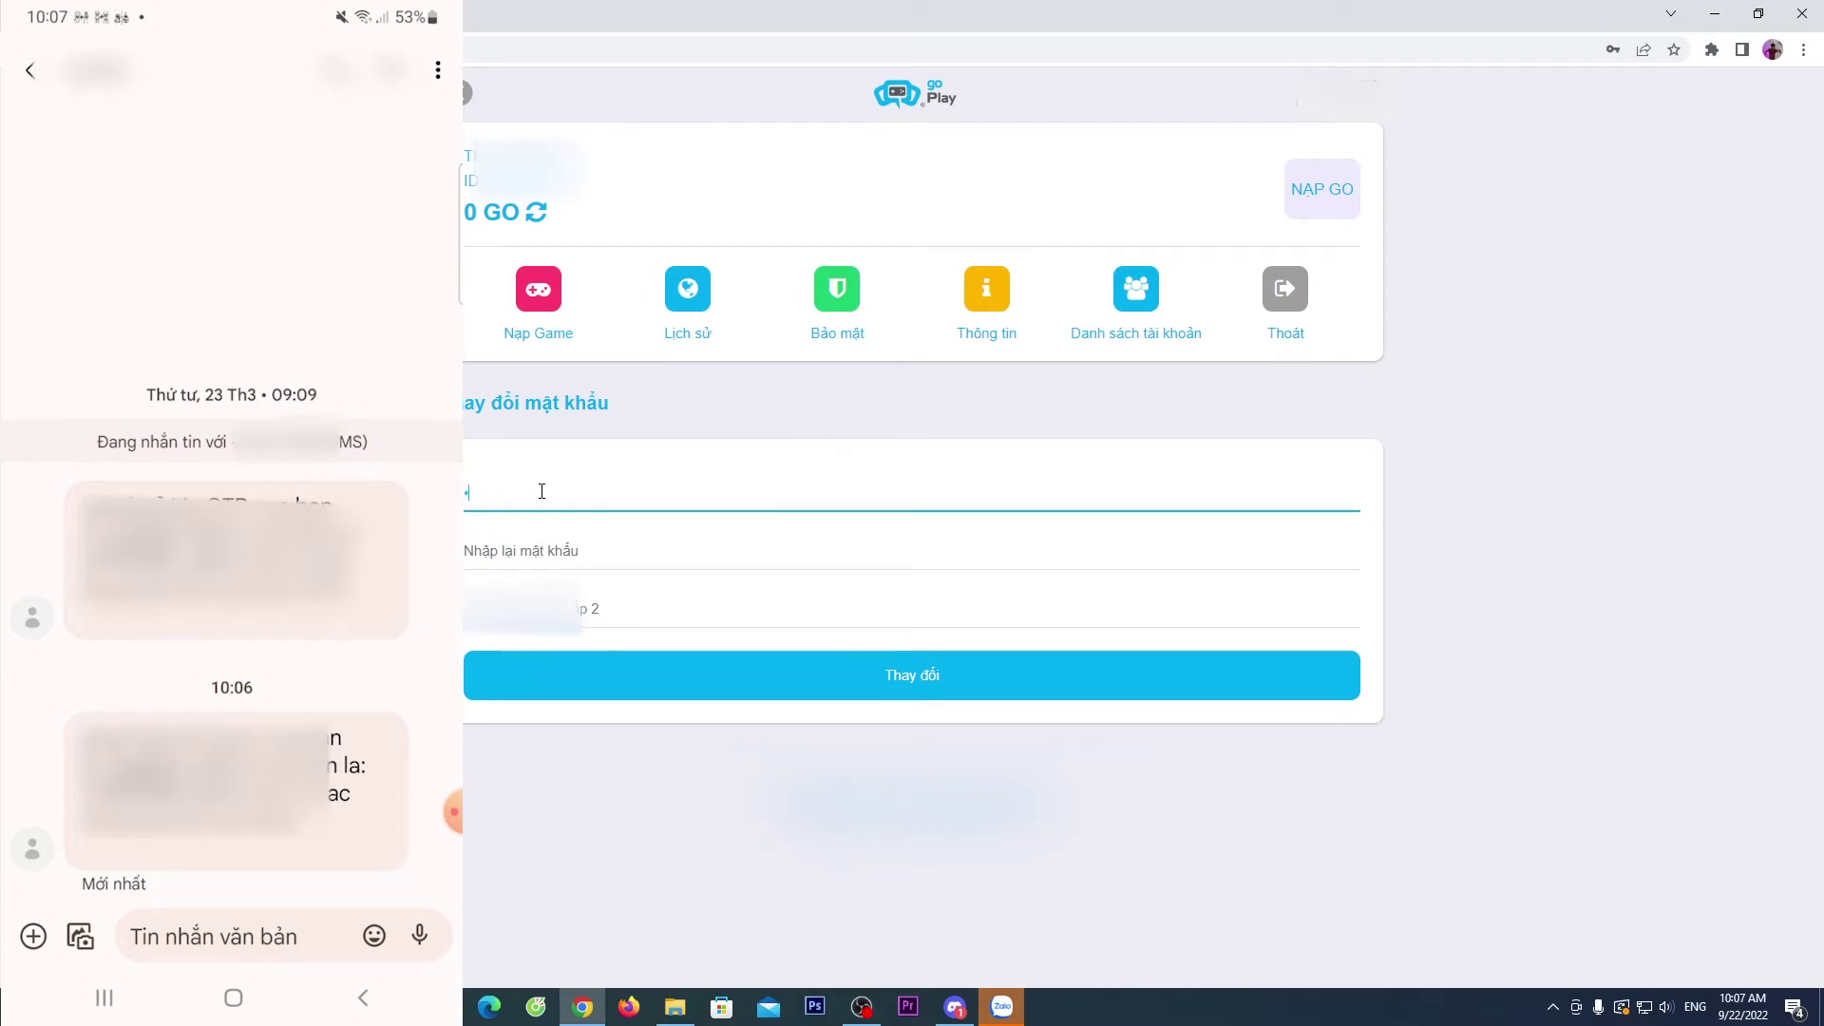
pyautogui.write('******')
pyautogui.press('Tab')
pyautogui.press('Tab')
pyautogui.write('***********')
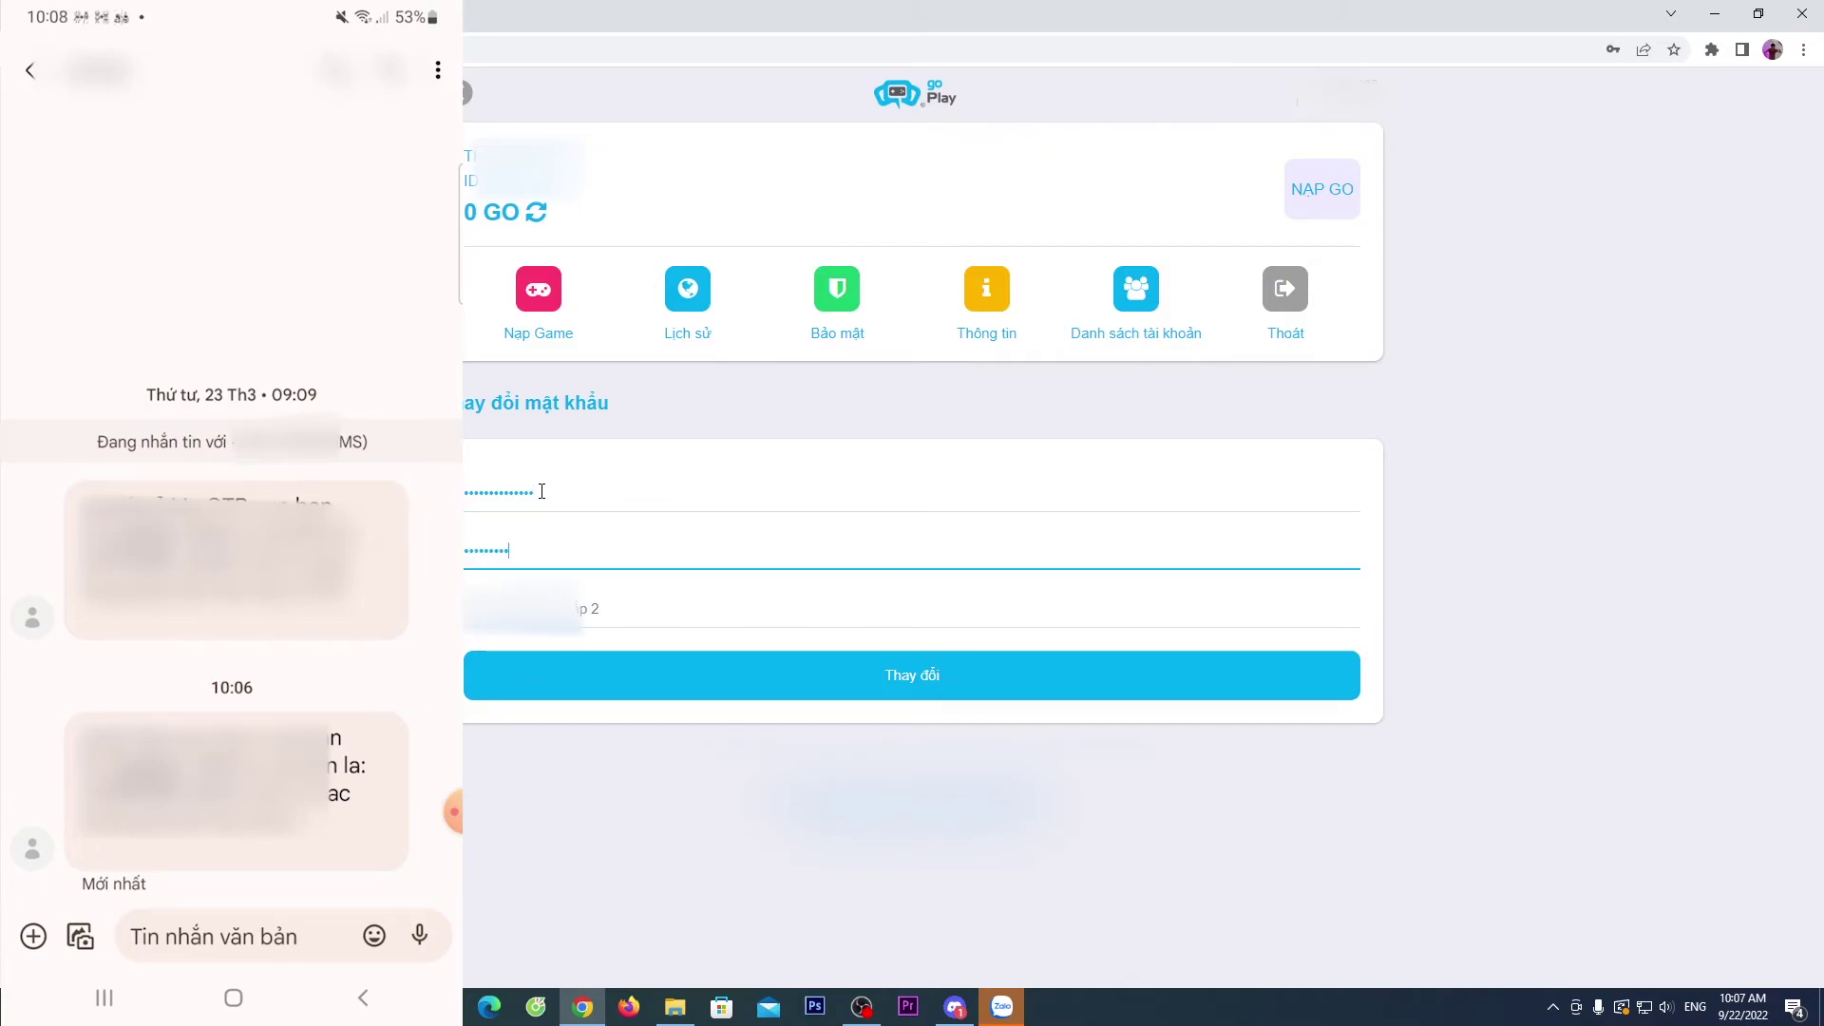
pyautogui.press('Tab')
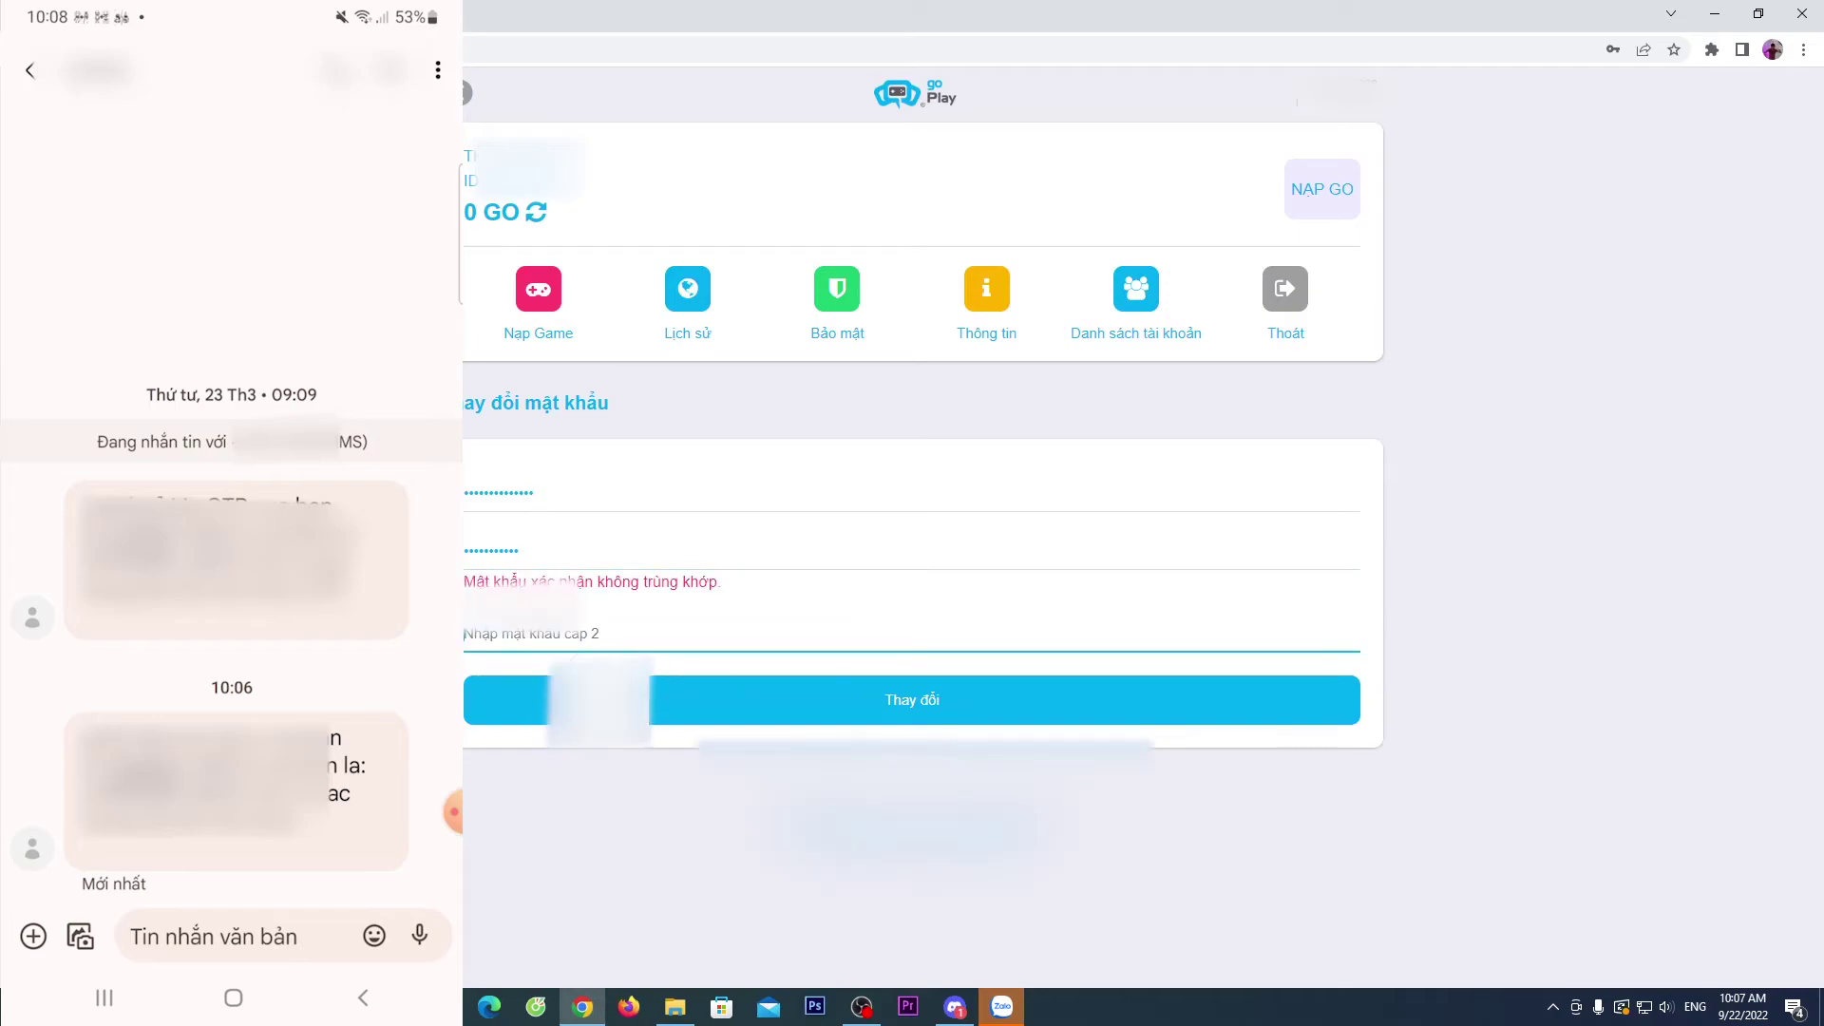
# - Correct the mismatched password confirmation and move to 'Nhập mật khẩu cấp 2'
pyautogui.click(1625, 618)
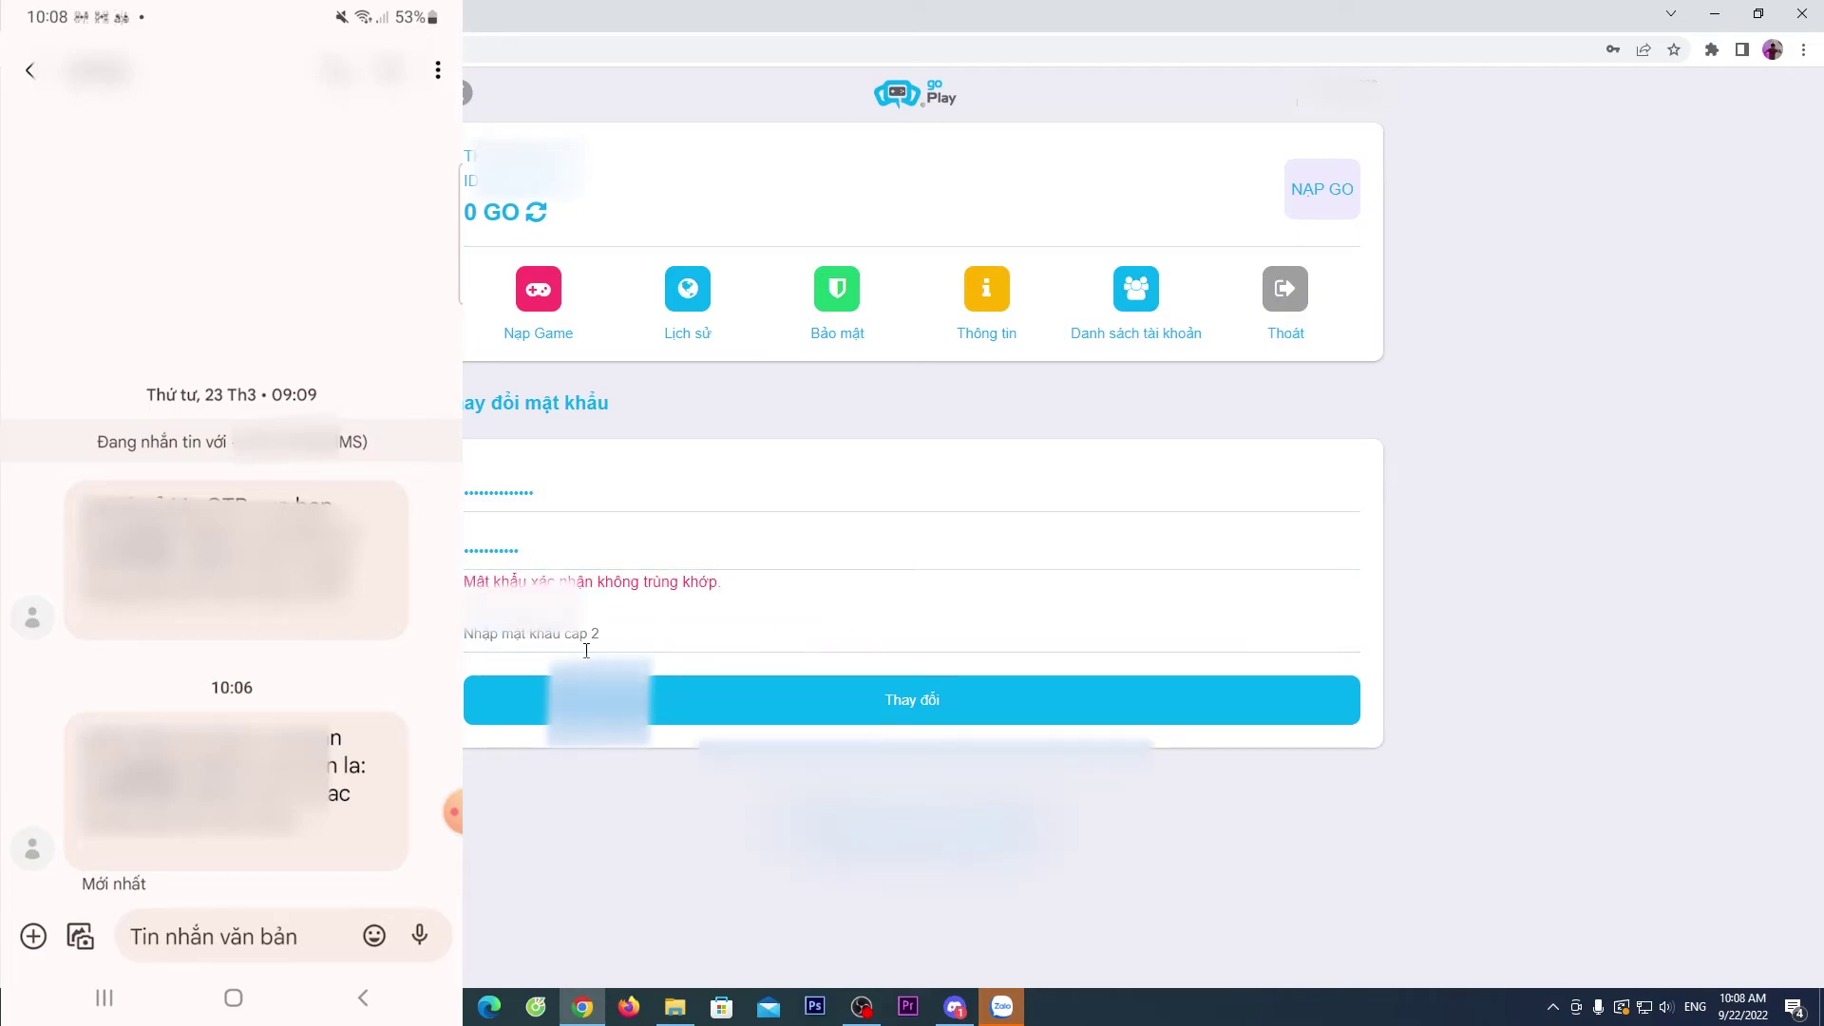
pyautogui.doubleClick(573, 513)
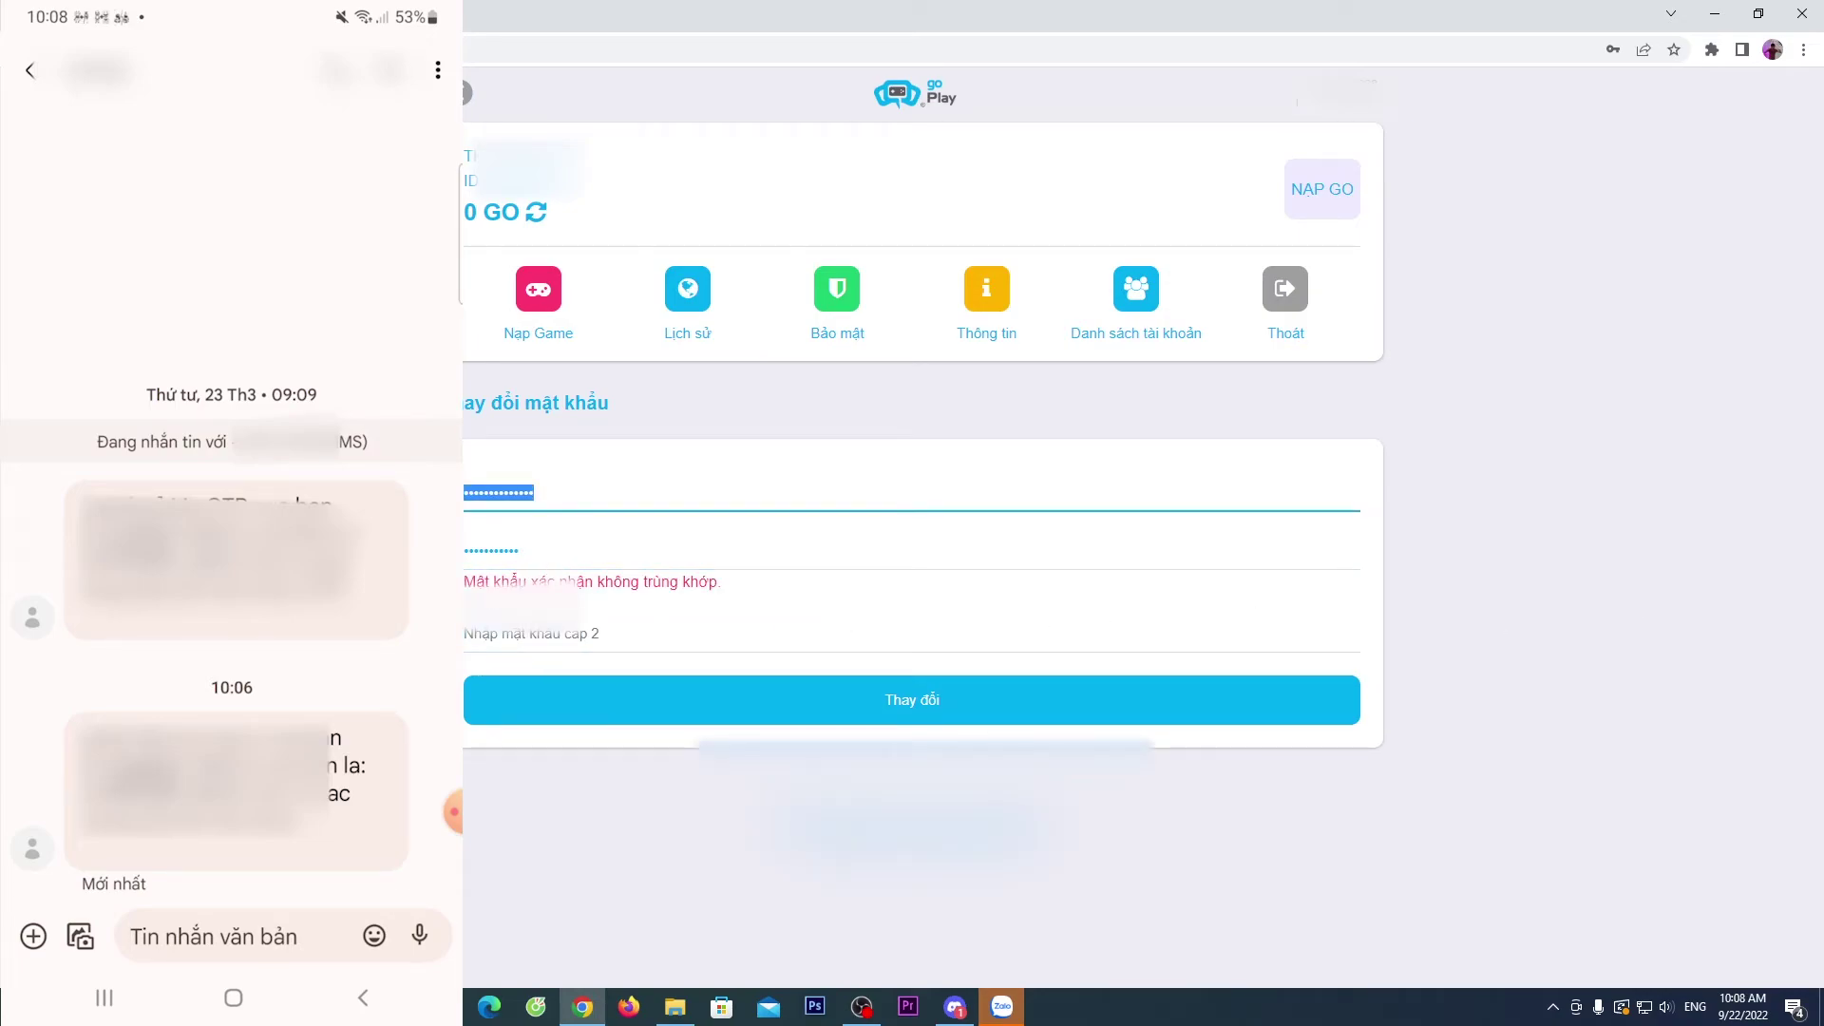
pyautogui.click(566, 555)
pyautogui.write('••')
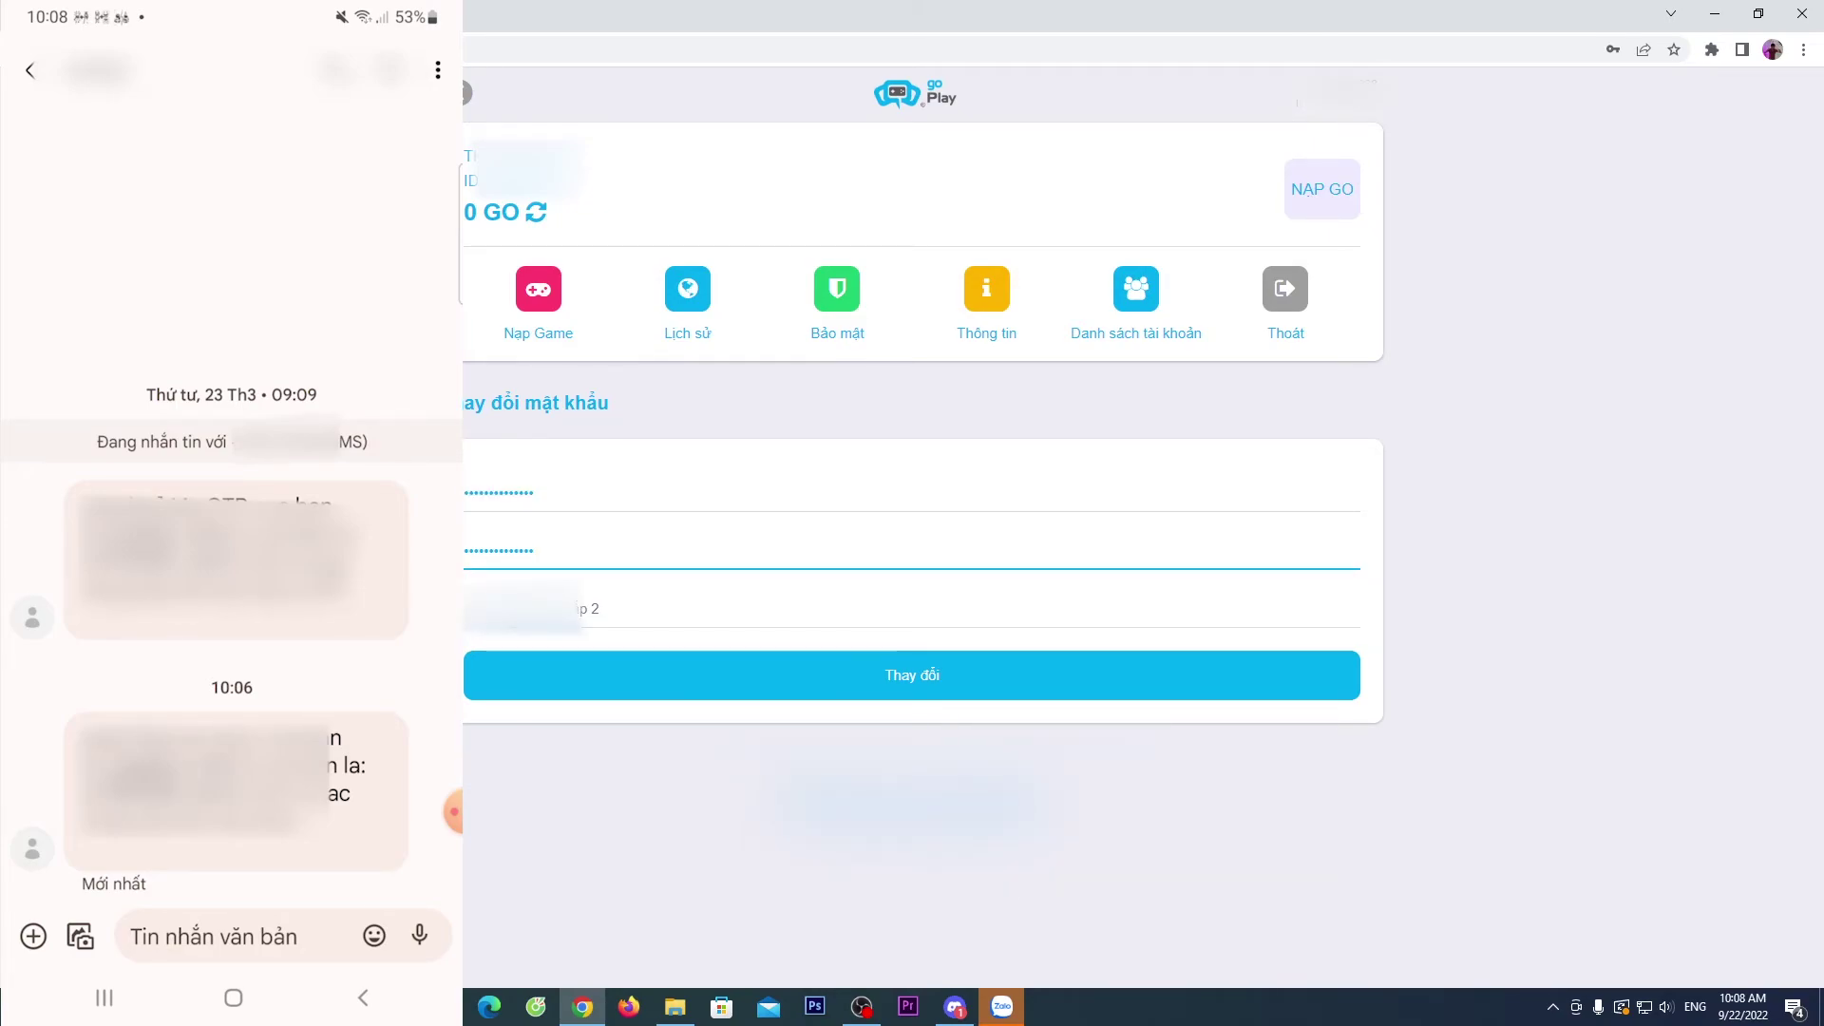
pyautogui.click(616, 613)
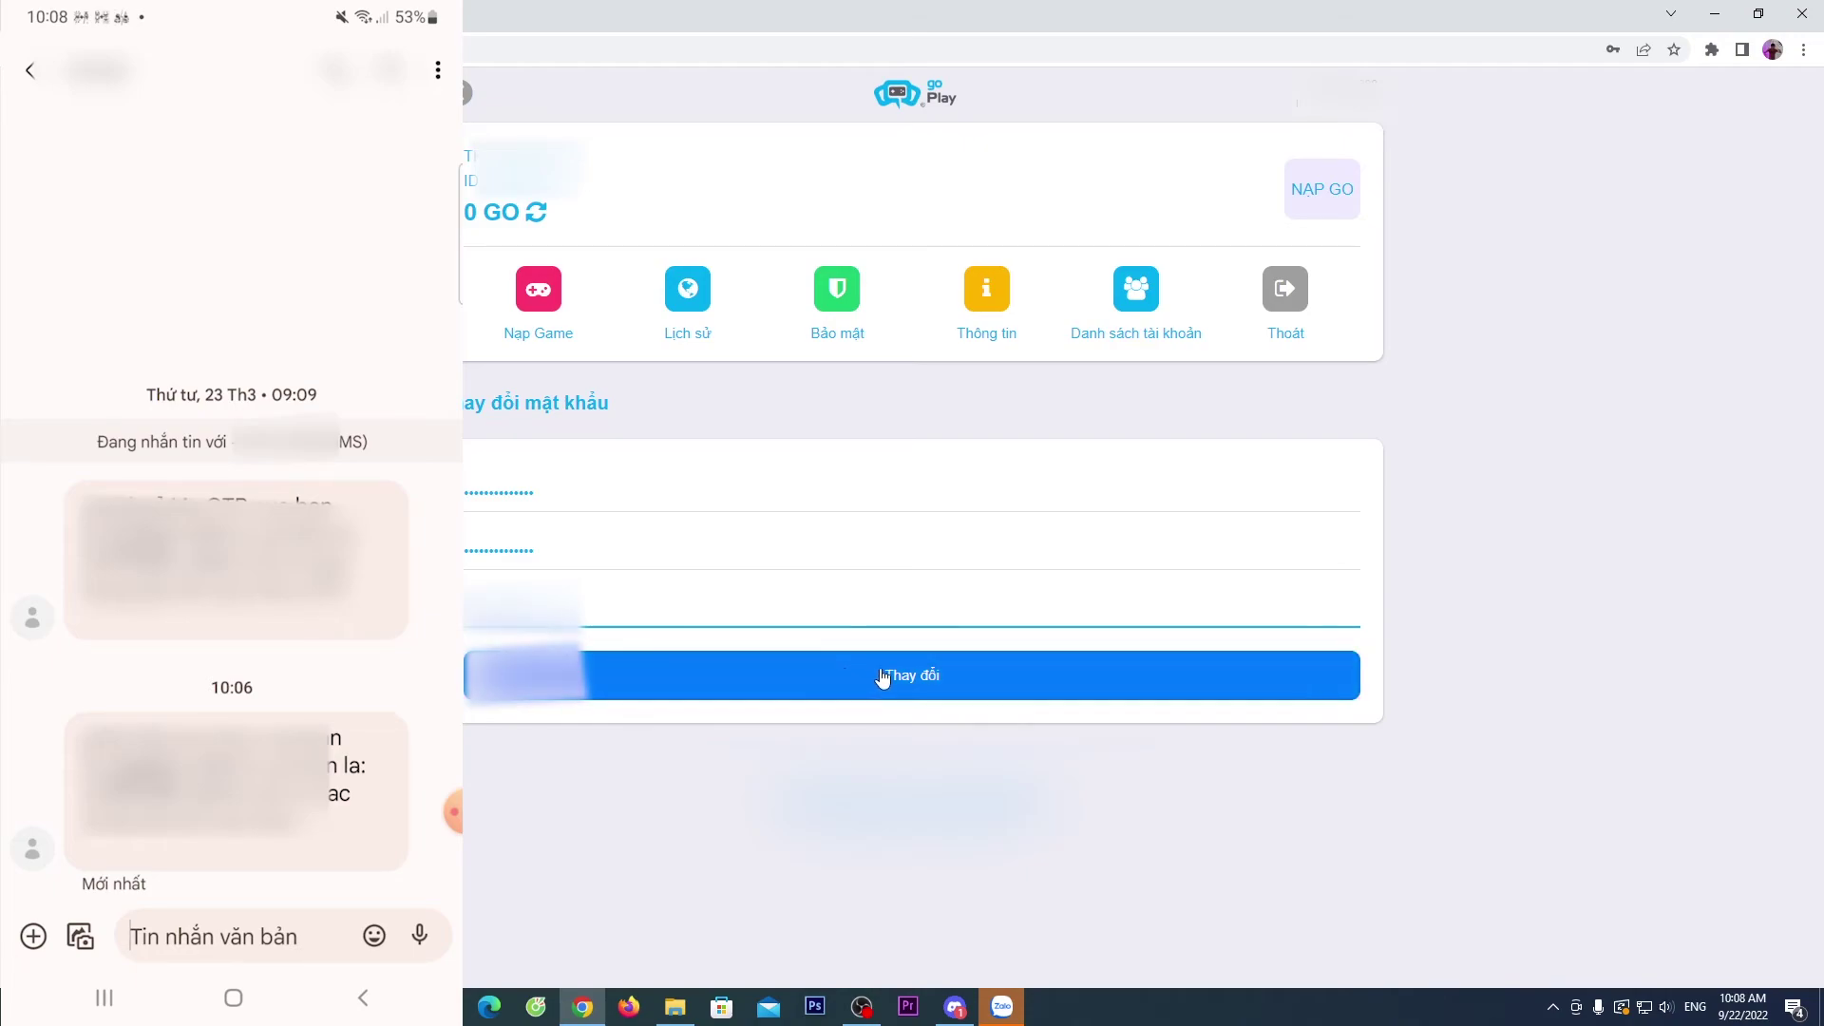
# - Save the new password with 'Thay đổi' and open the Thông tin account page
pyautogui.click(913, 677)
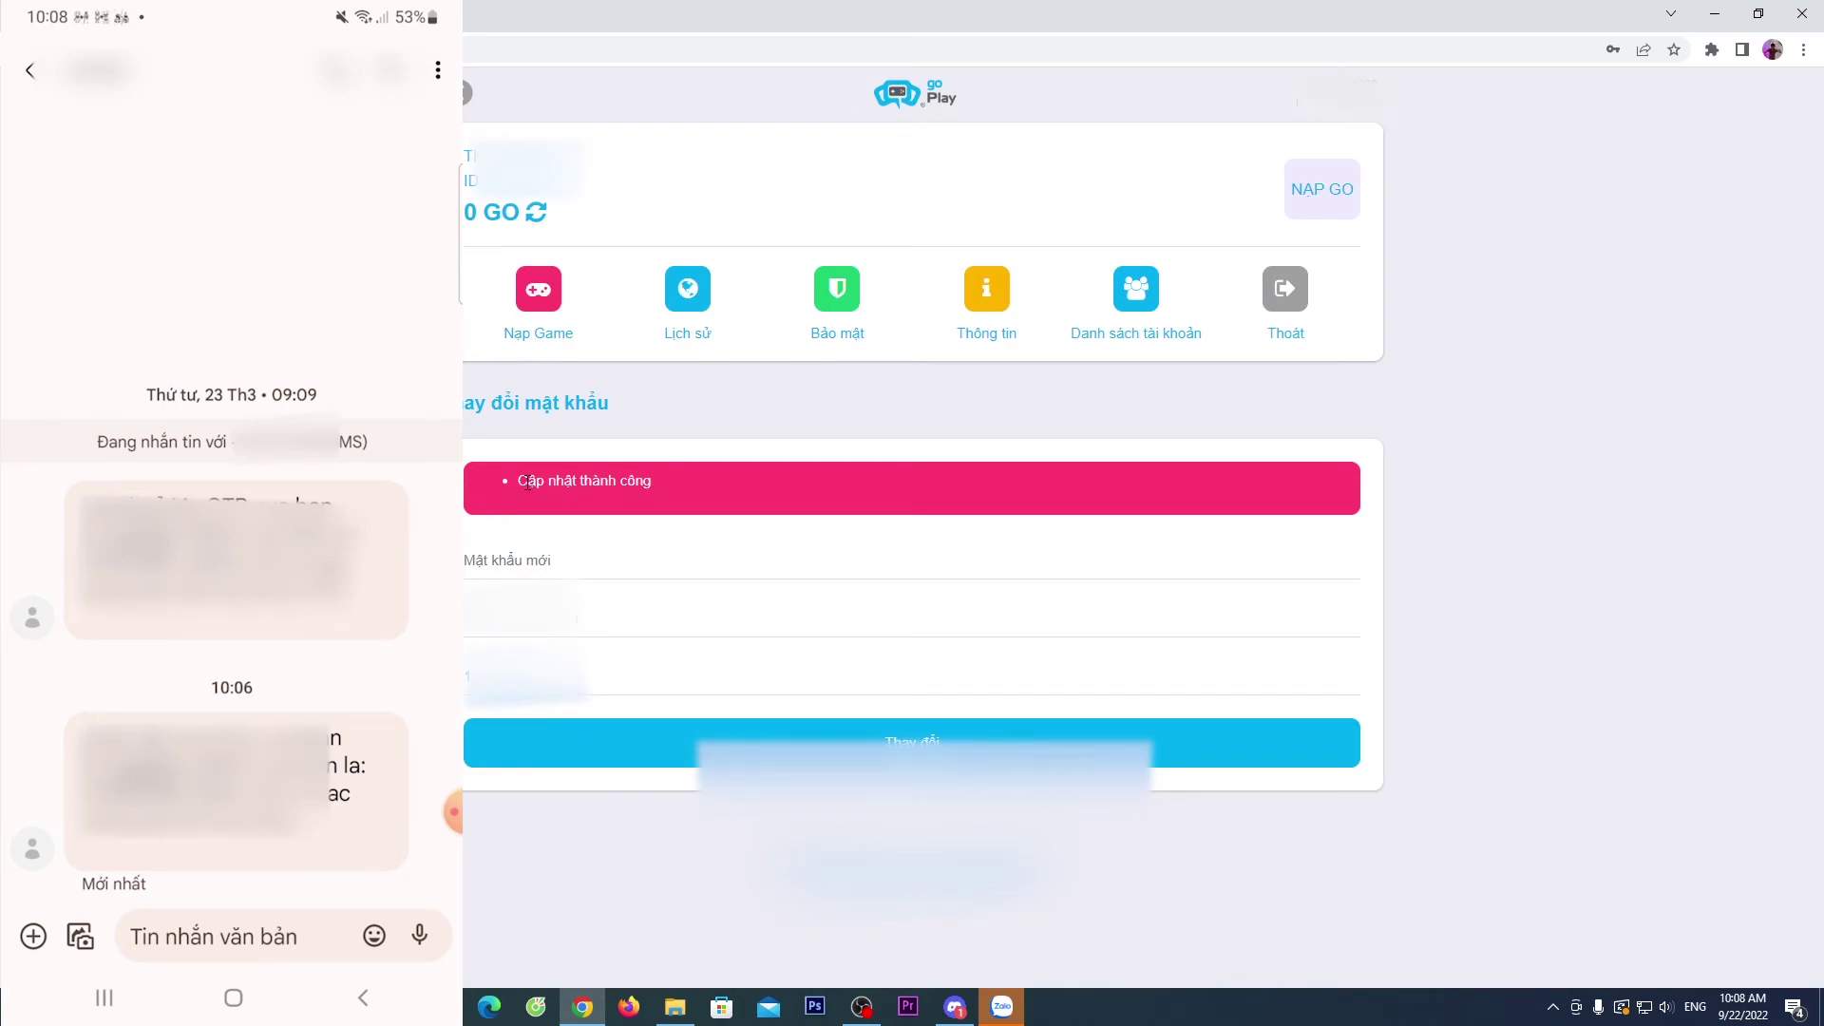
pyautogui.click(987, 299)
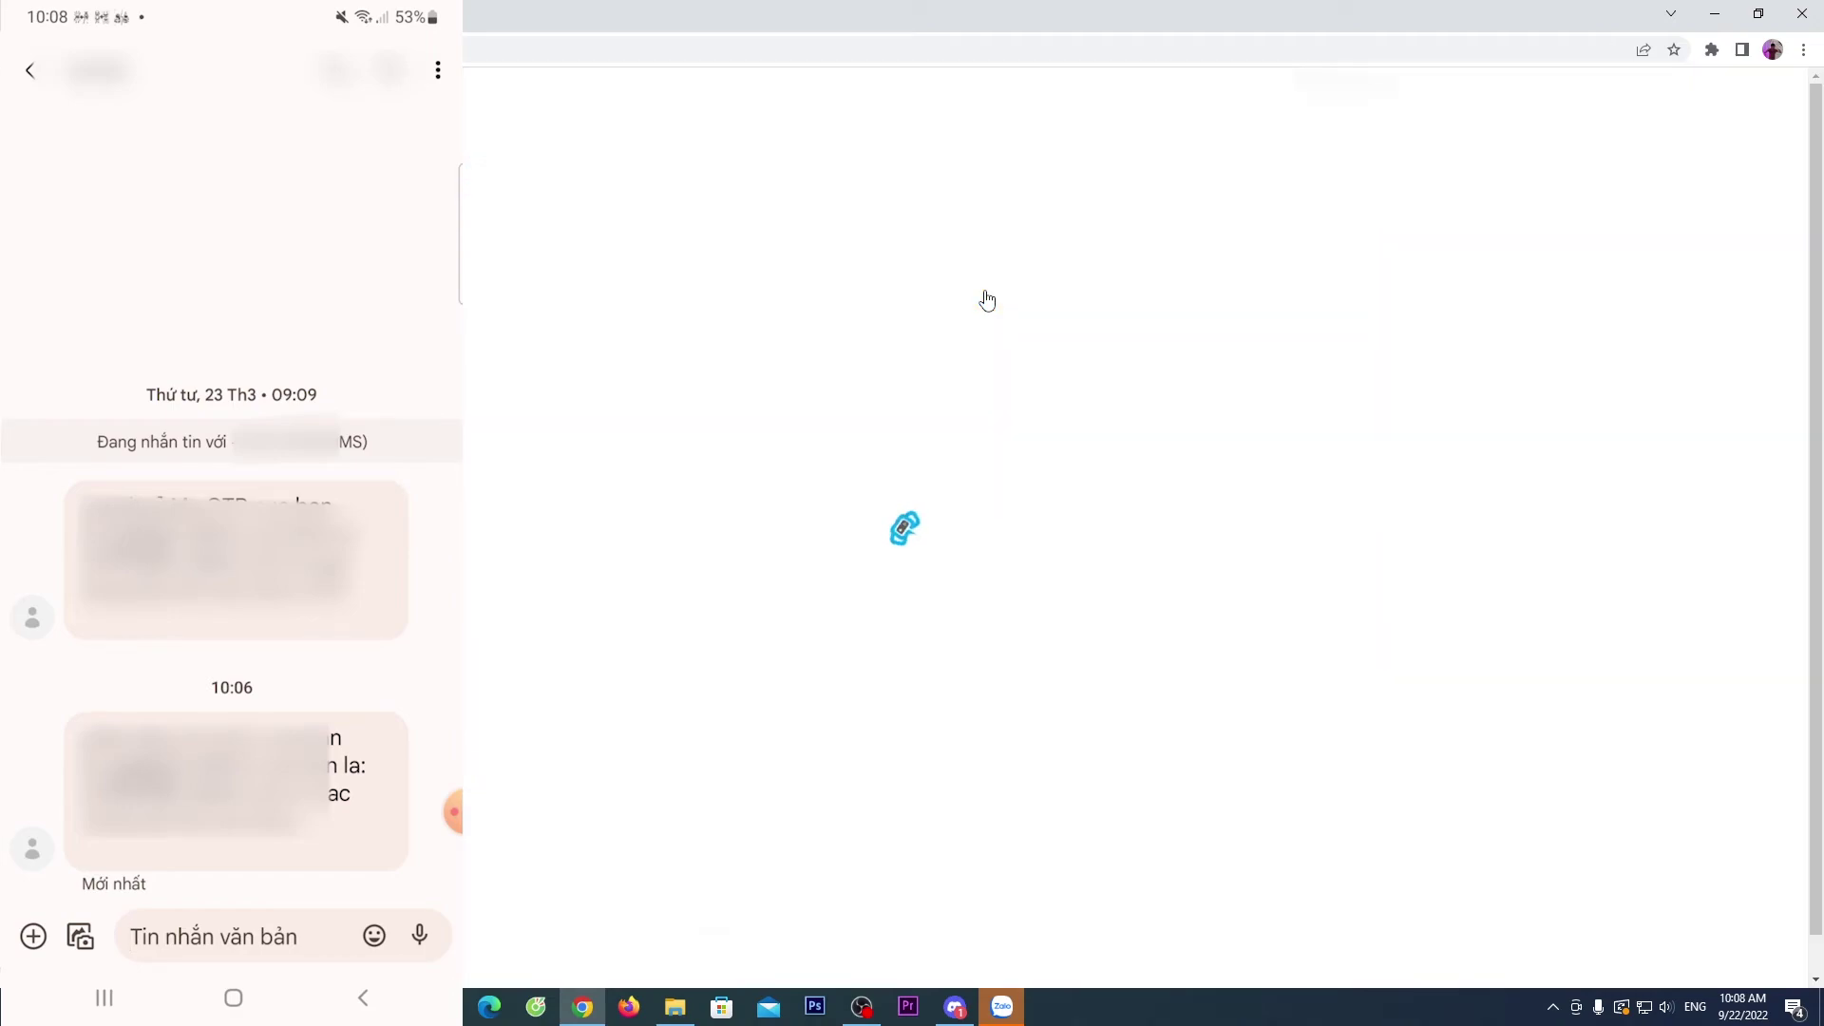